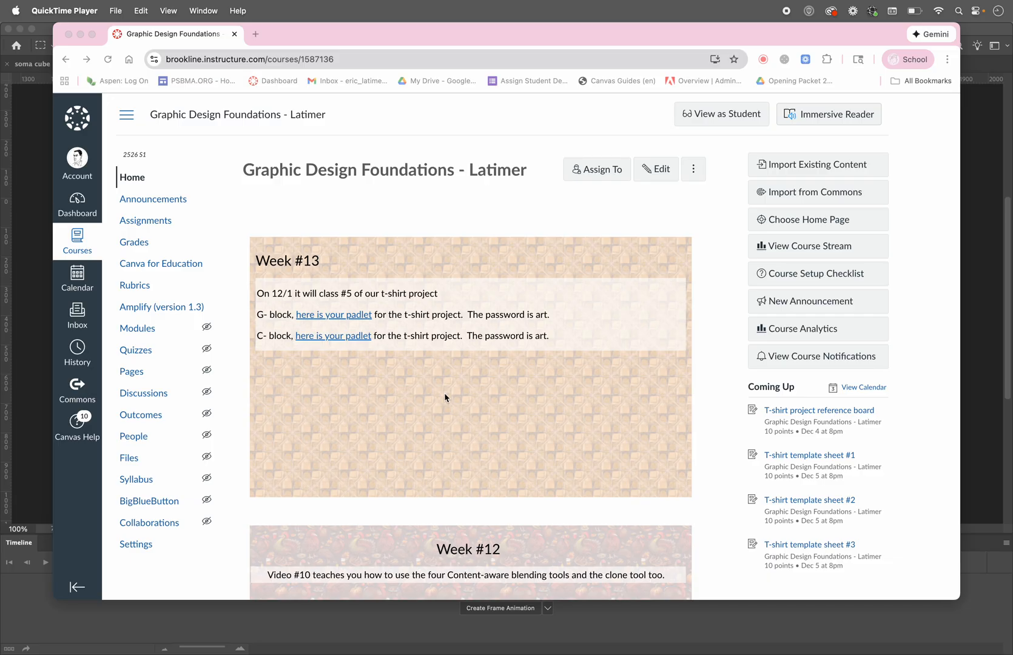
- Read the Week #12 notes on whether A.I. steals artwork posted online, including why some artists feel harmed
scroll(445, 397, "down", 5)
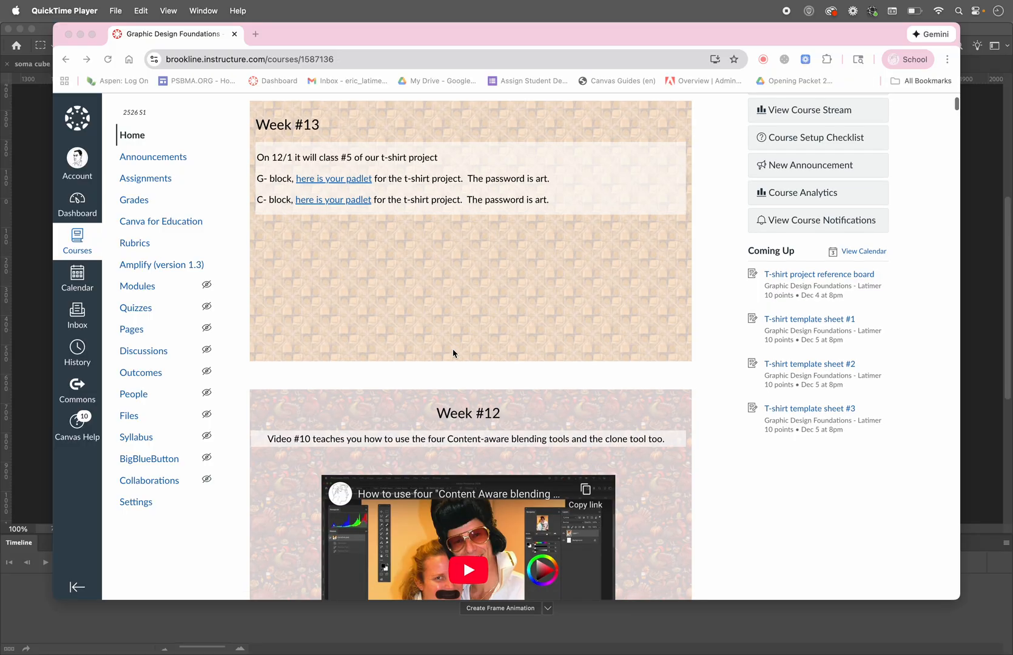
scroll(453, 353, "down", 15)
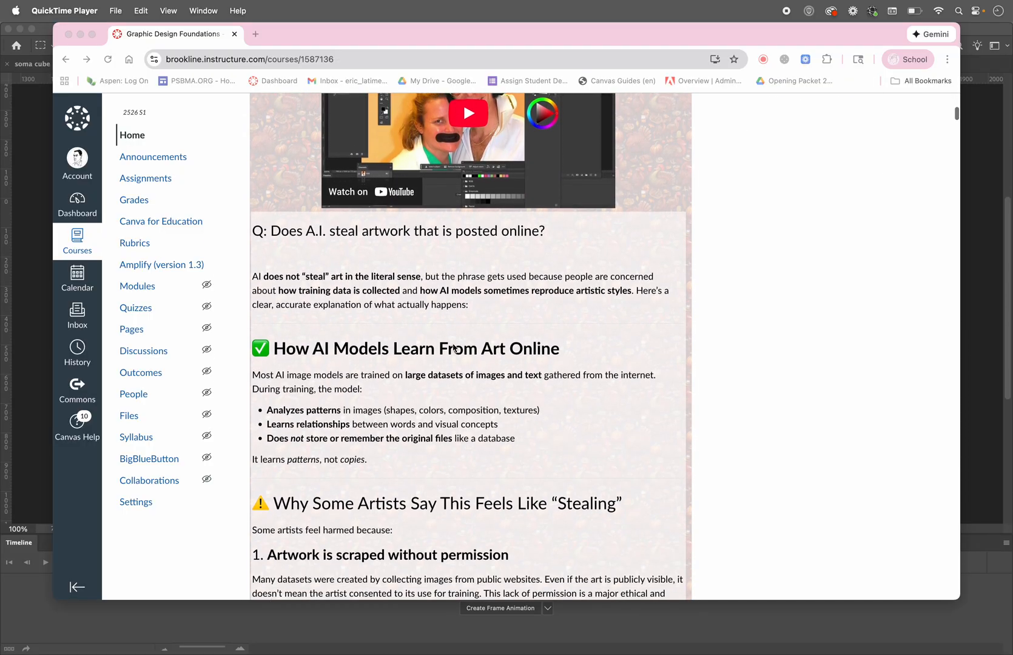
scroll(453, 347, "down", 3)
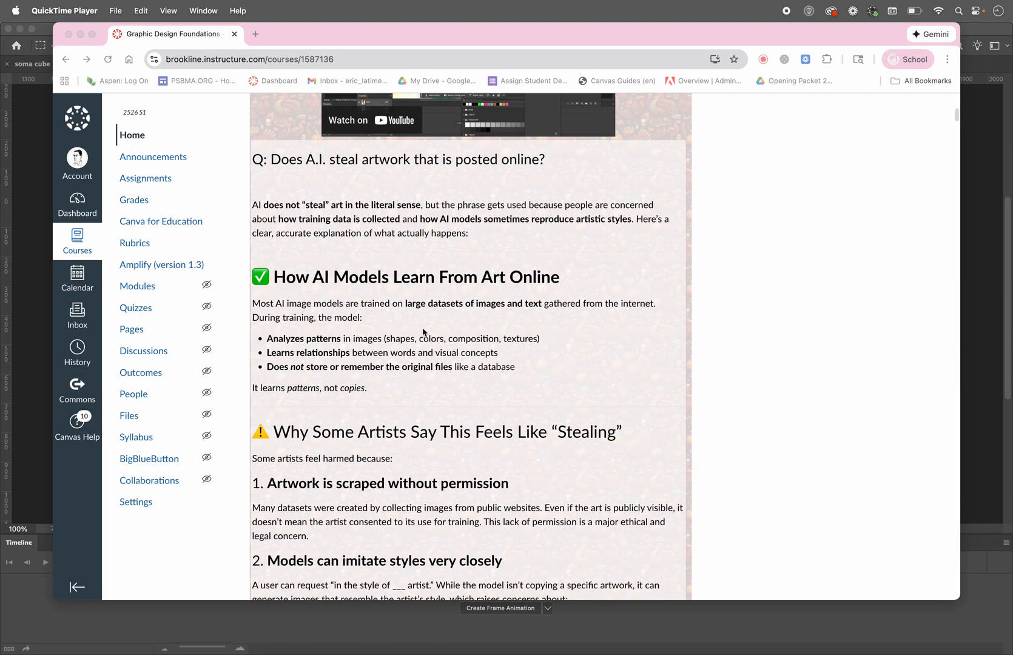
scroll(414, 338, "down", 2)
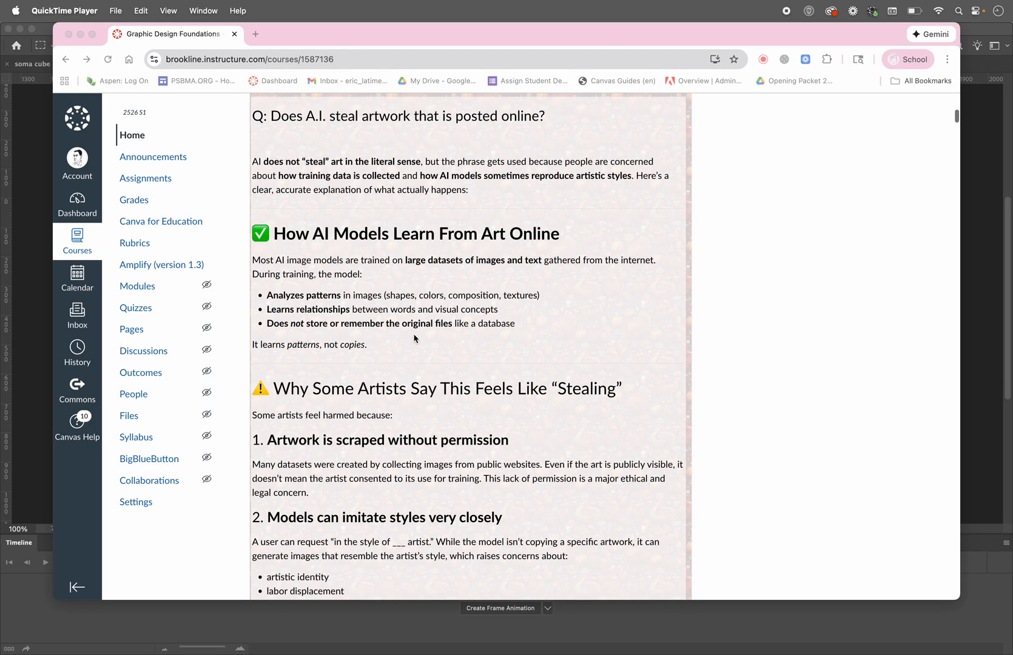
scroll(415, 338, "down", 1)
scroll(415, 338, "down", 2)
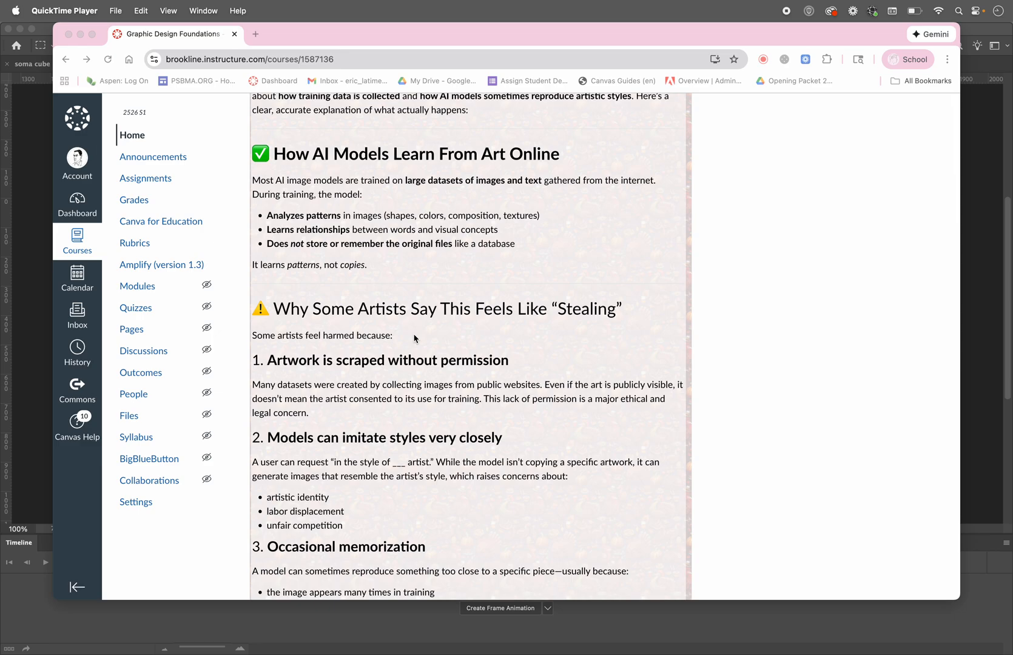
scroll(414, 338, "down", 2)
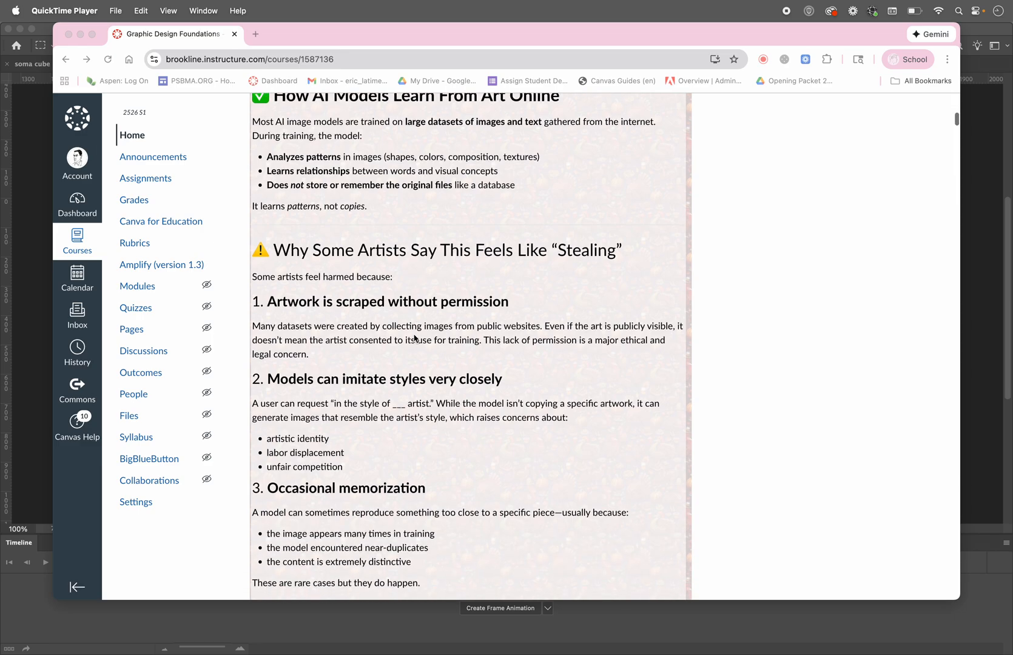
scroll(414, 338, "down", 3)
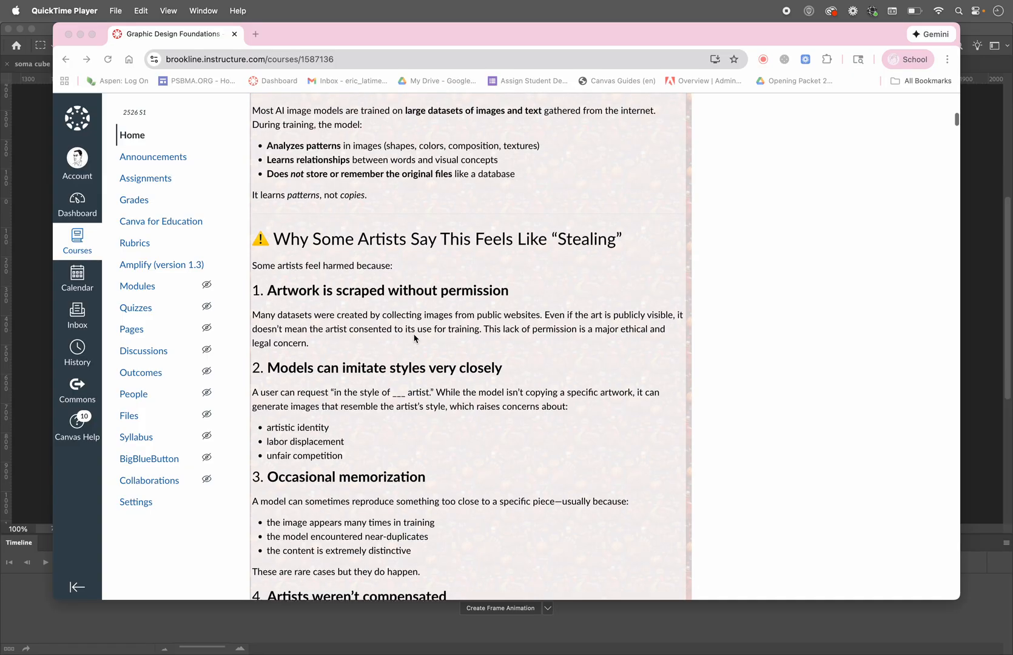
scroll(414, 338, "down", 4)
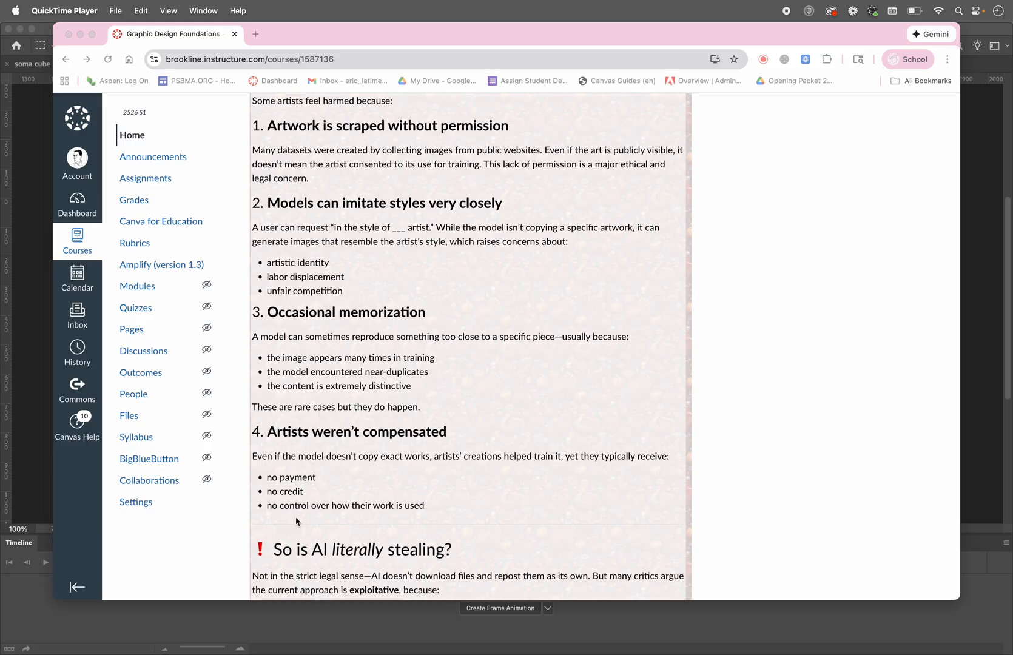
scroll(296, 521, "down", 2)
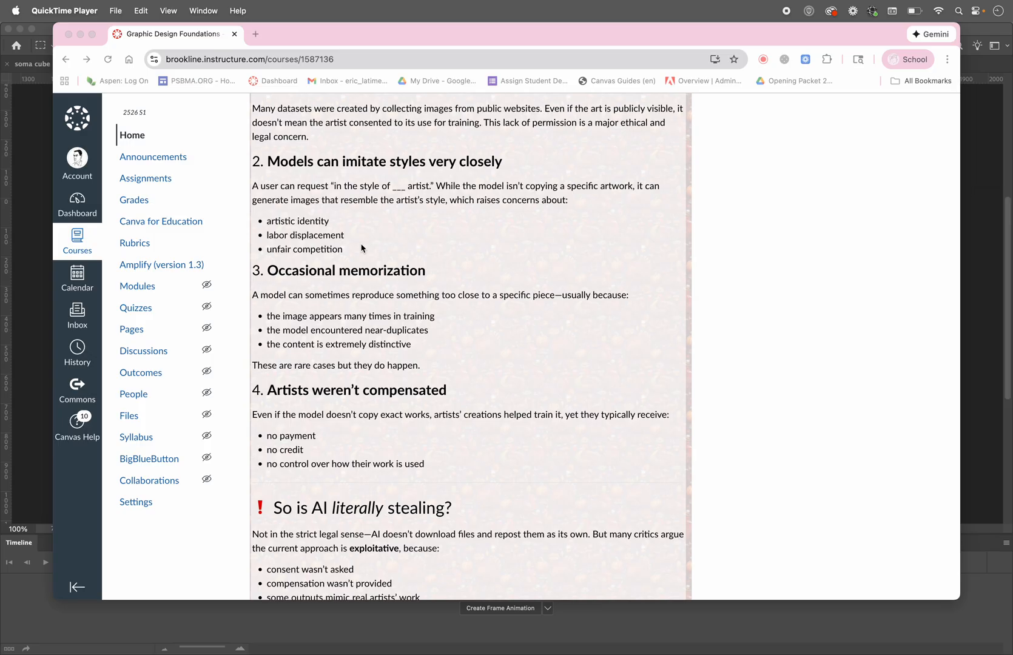
scroll(362, 248, "up", 5)
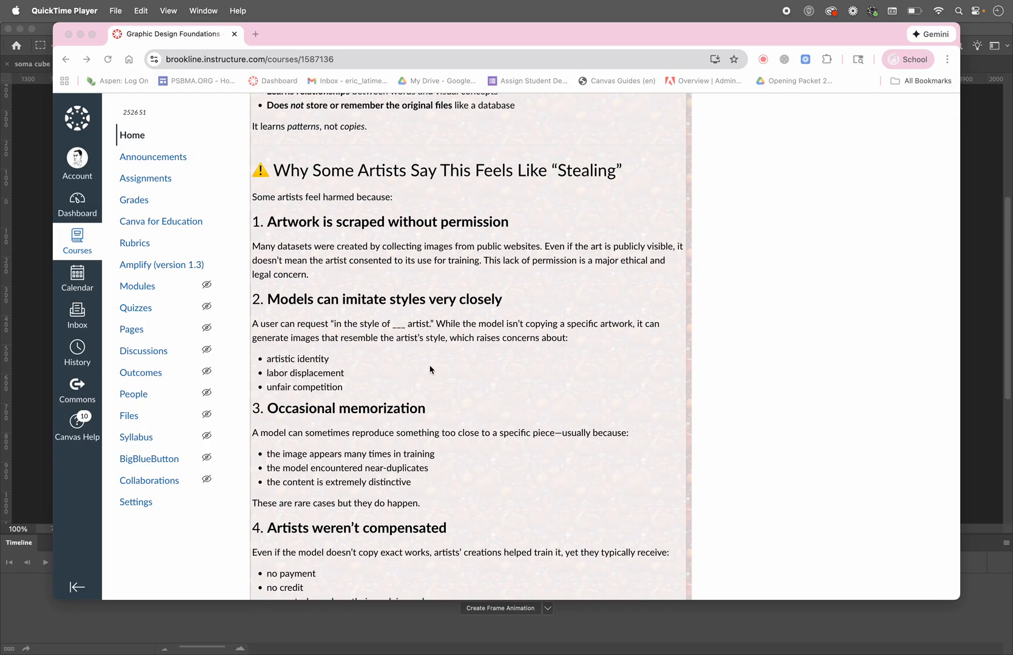
scroll(431, 369, "down", 8)
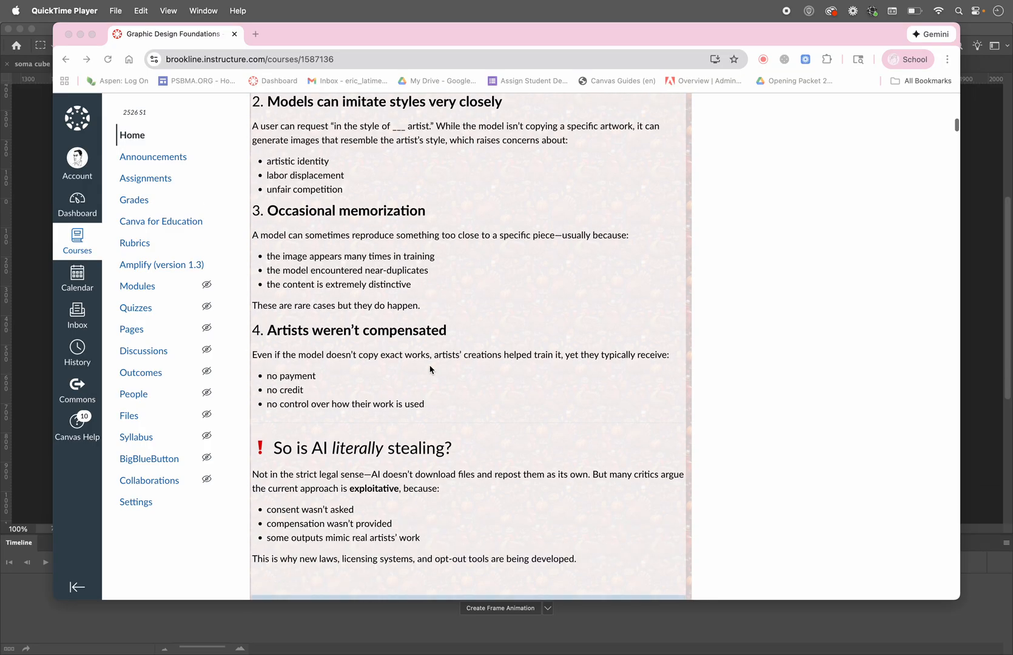
scroll(430, 370, "up", 5)
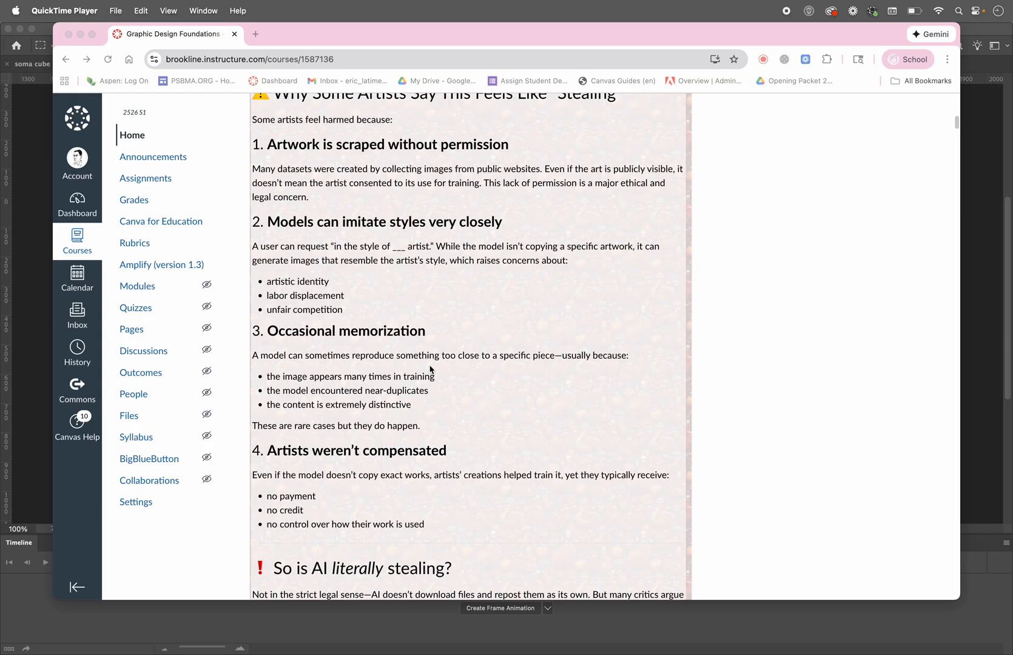
scroll(430, 370, "up", 3)
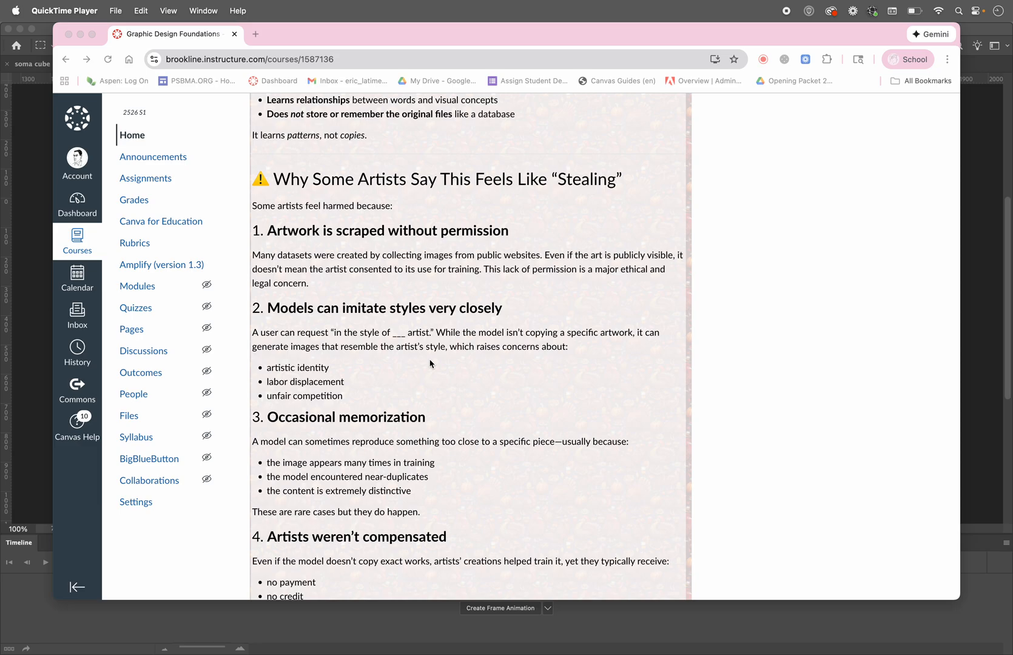
- Switch to Photoshop to view the patterns.psd artwork, and return to the course page in Chrome
key("super+Tab")
key("super+Tab")
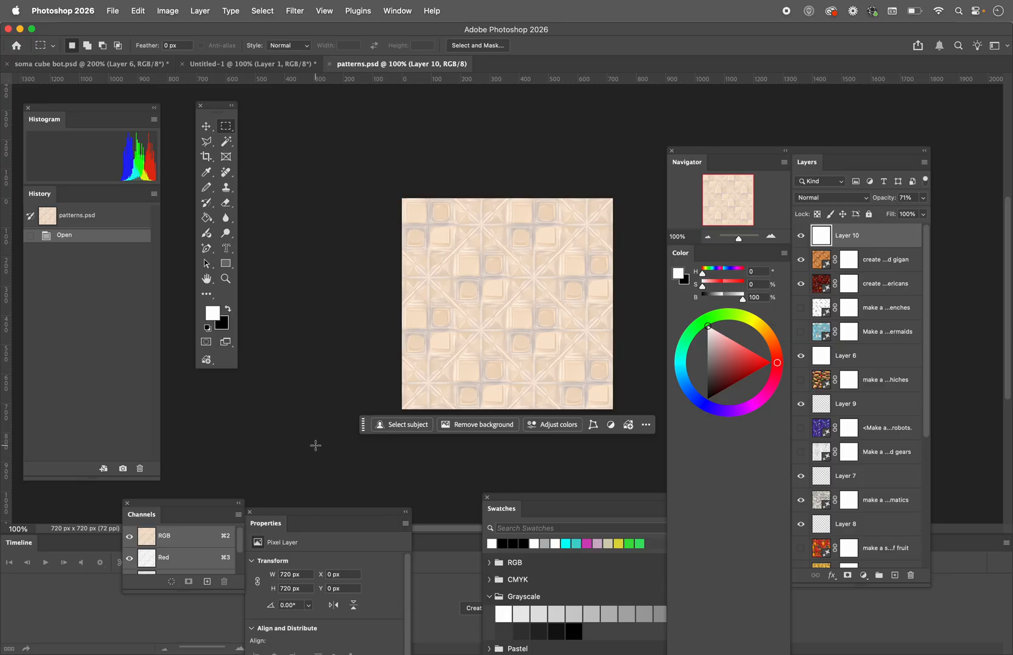
key("super+Tab")
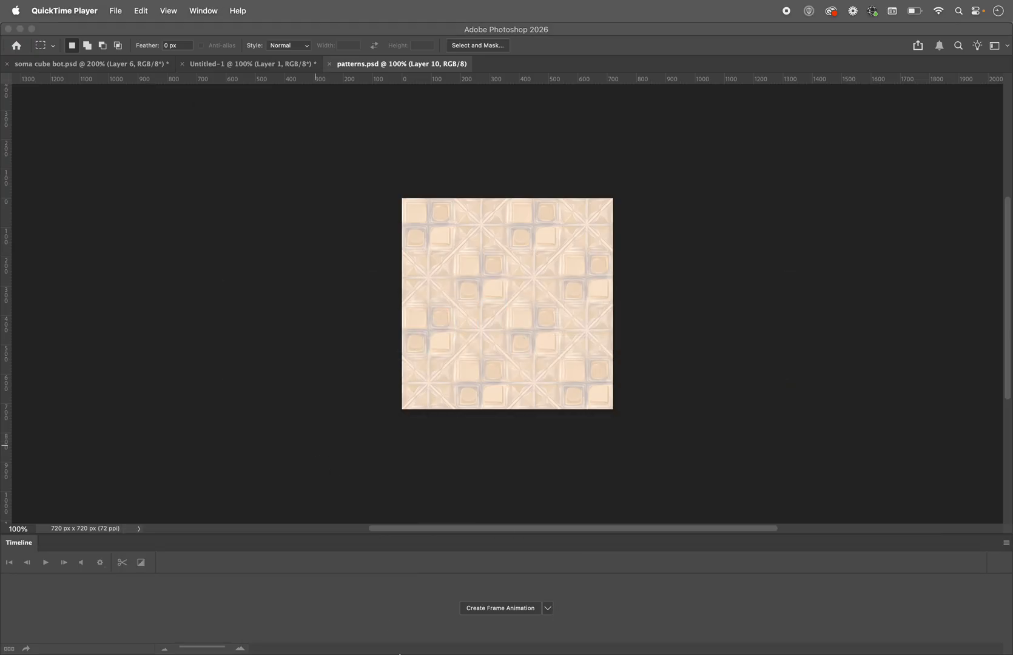
mouse_move(400, 640)
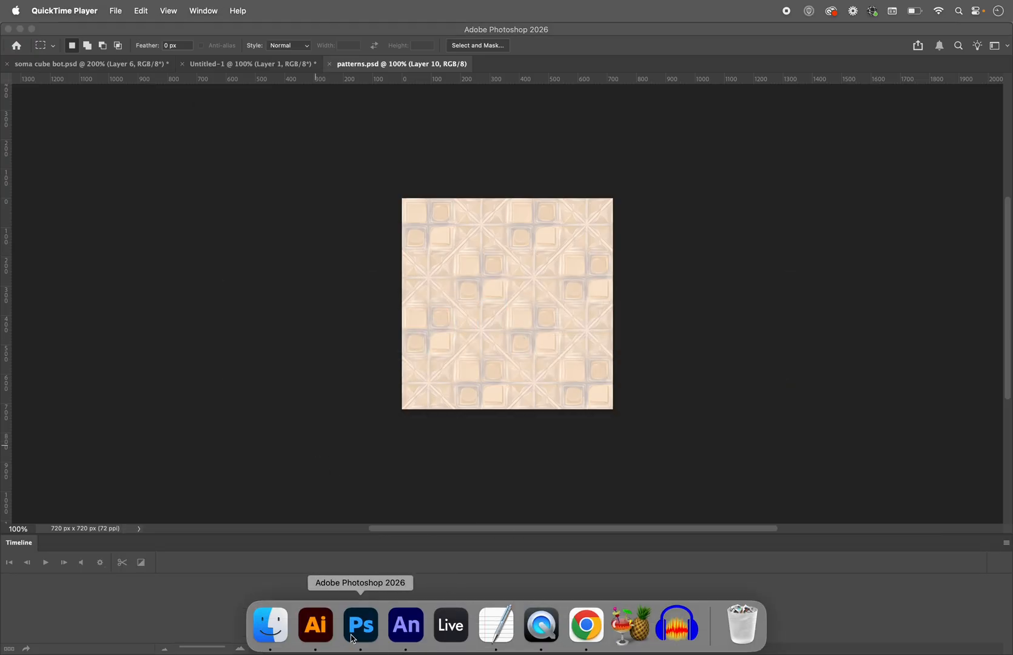
left_click(586, 625)
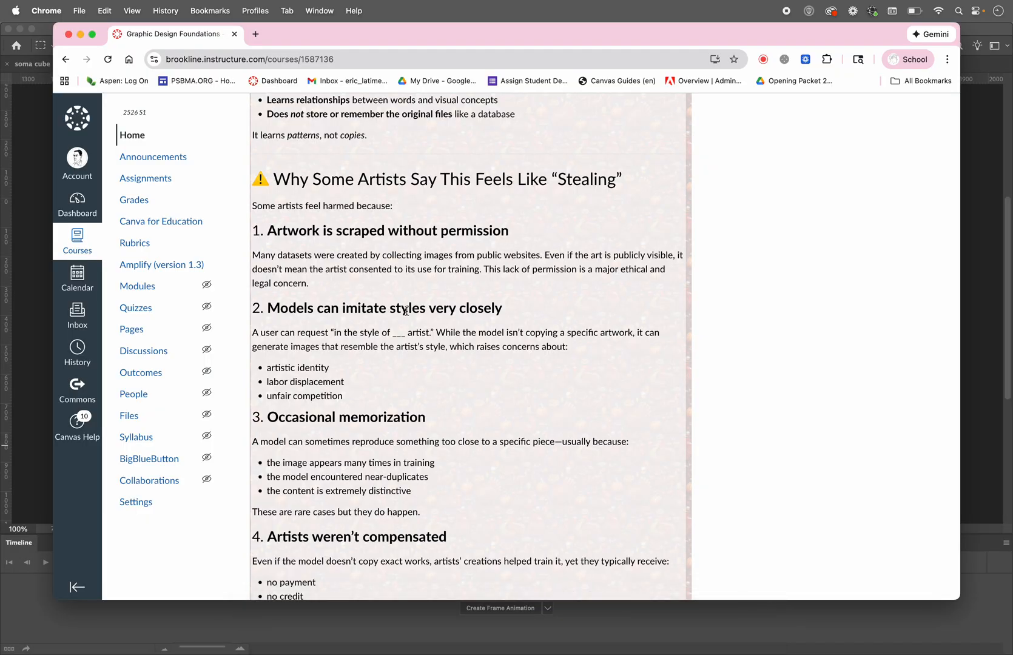
- Examine the patterned backgrounds and content of the weekly sections on the course page, from Week #13 down to Week #9
scroll(406, 311, "up", 15)
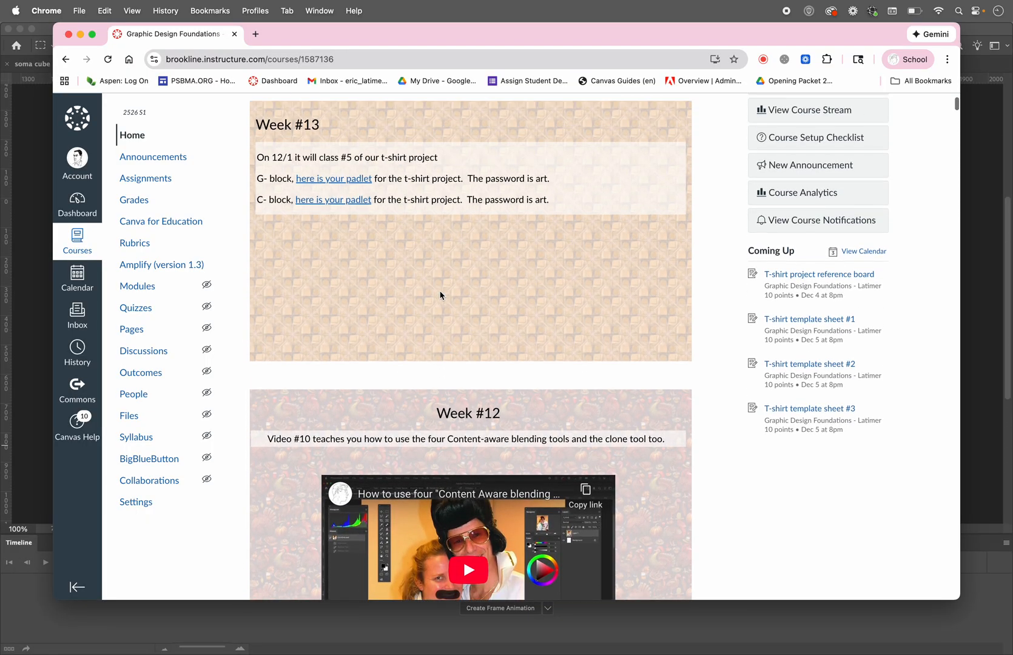
scroll(441, 296, "up", 3)
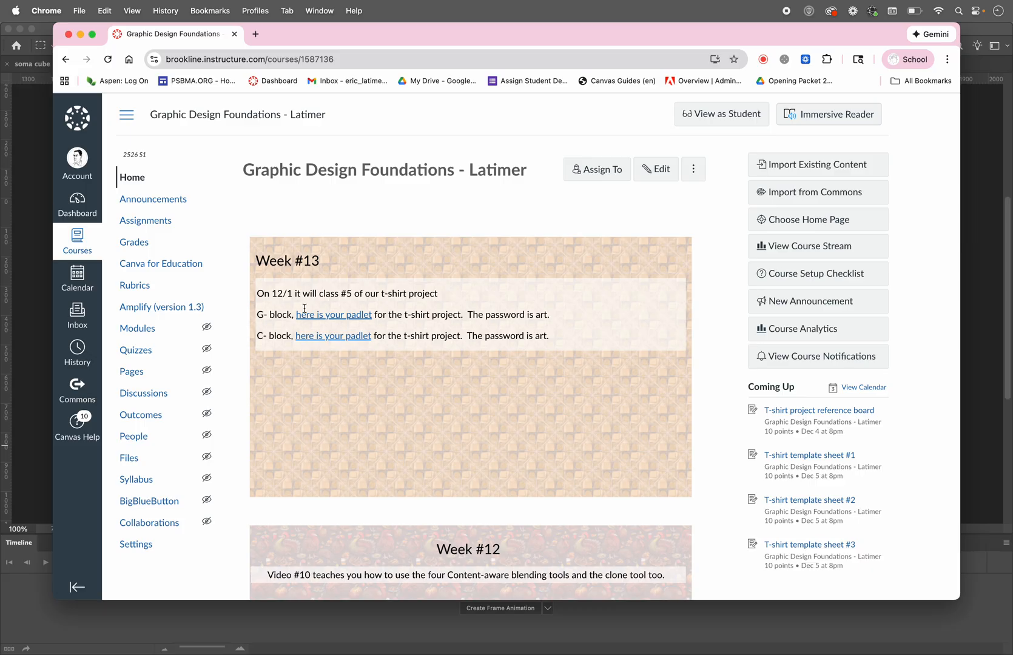
scroll(385, 469, "down", 2)
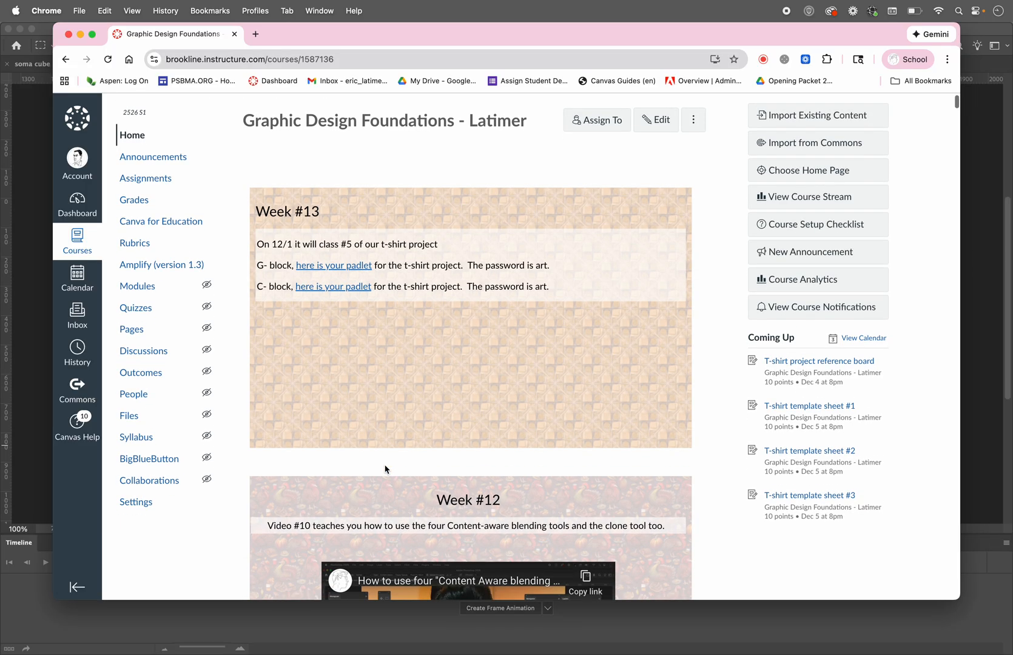
scroll(385, 469, "up", 2)
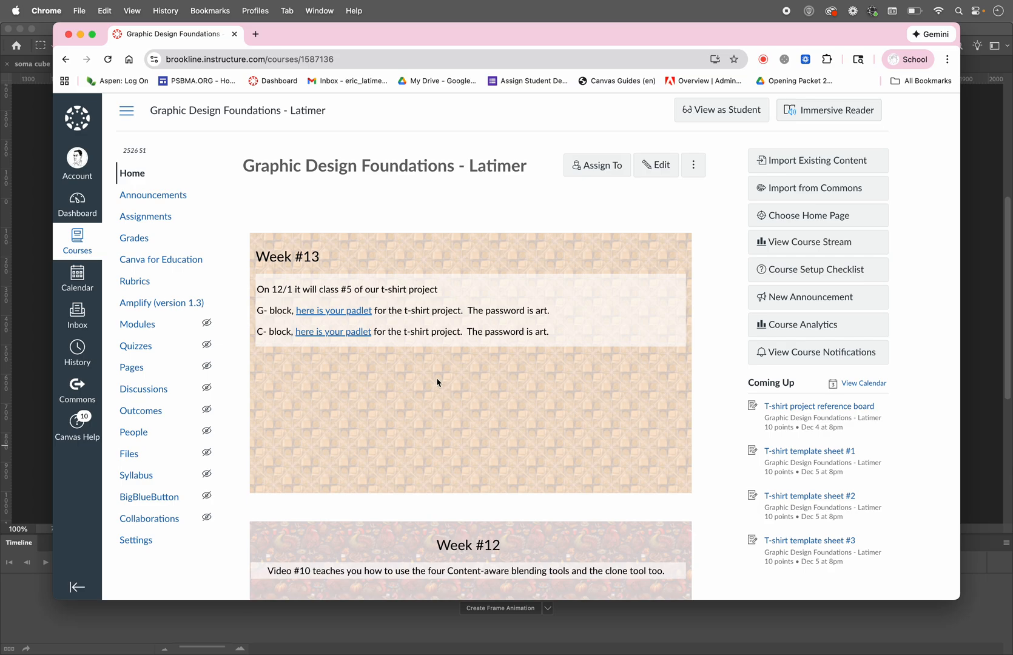
scroll(438, 381, "down", 3)
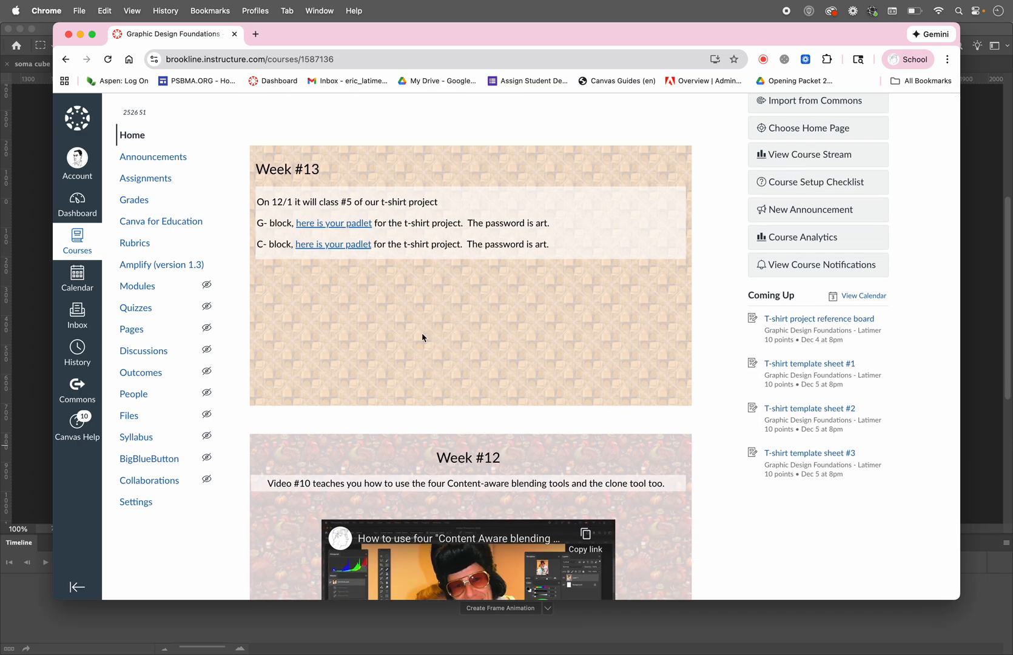
scroll(381, 454, "down", 6)
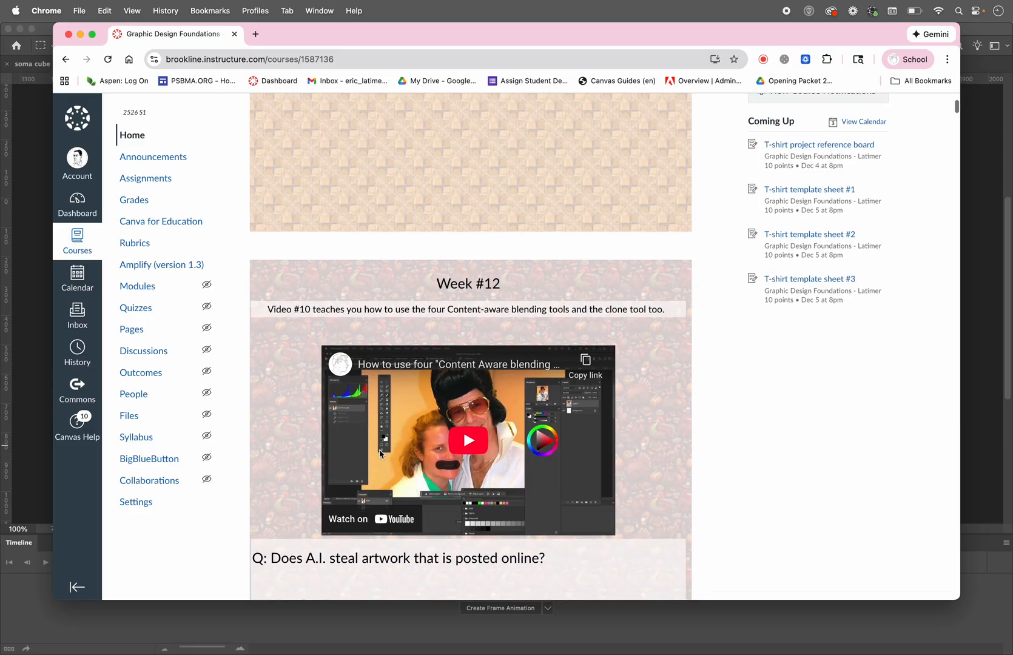
scroll(380, 454, "down", 20)
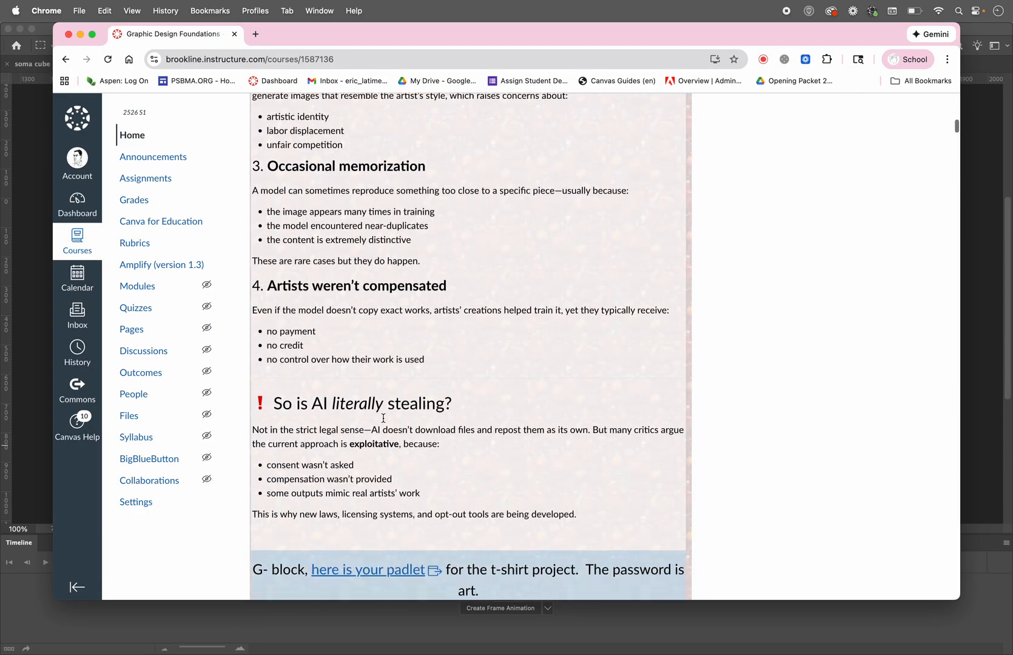
scroll(383, 418, "down", 20)
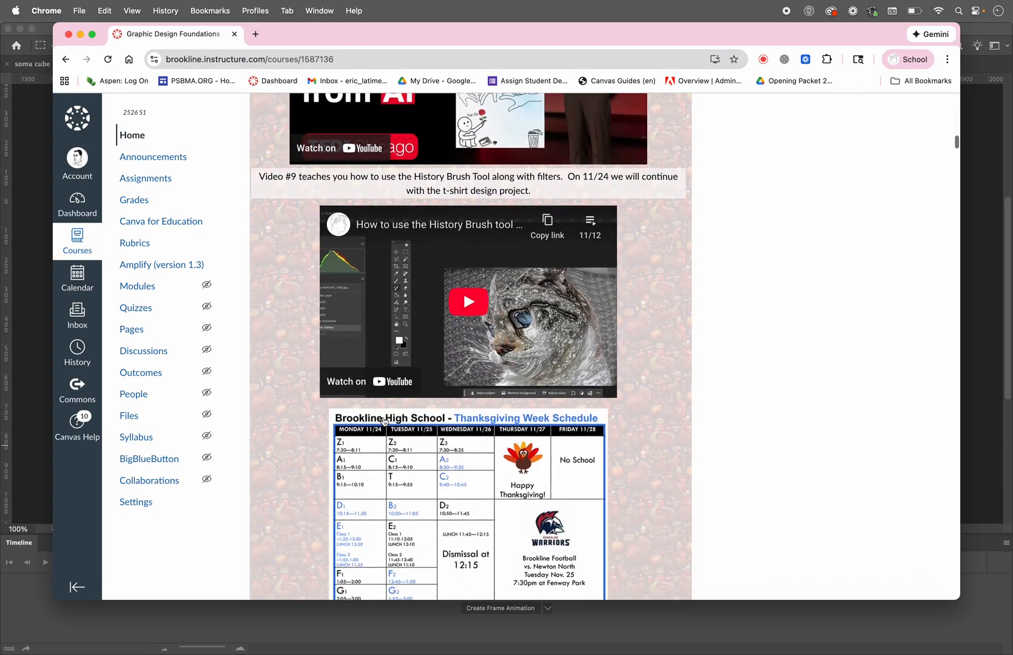
scroll(383, 420, "down", 11)
scroll(385, 422, "up", 20)
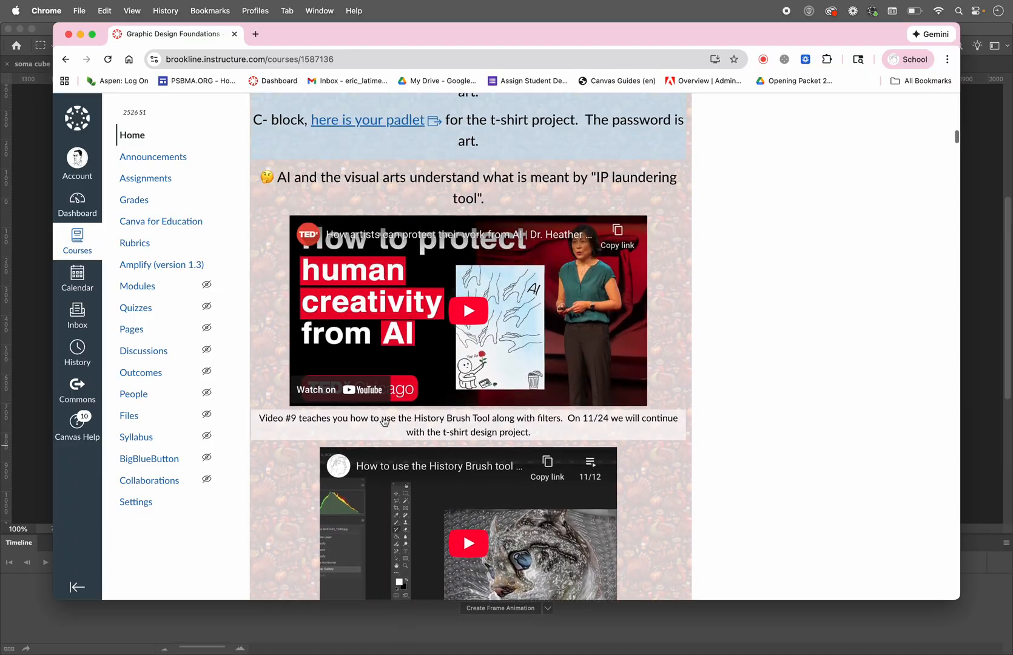
scroll(384, 422, "up", 3)
scroll(384, 420, "down", 7)
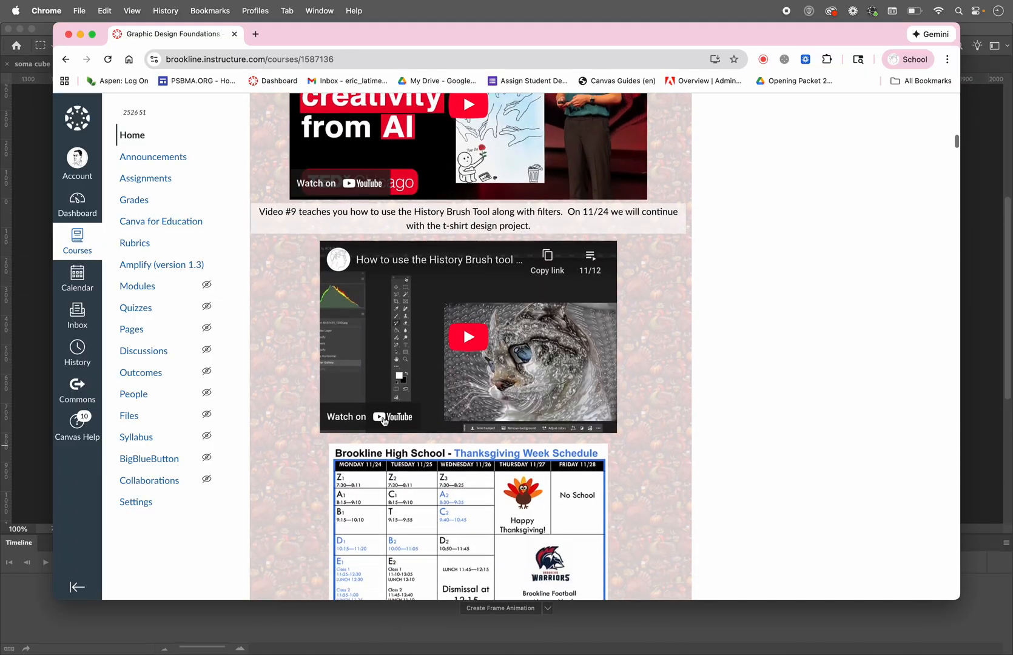
scroll(383, 421, "down", 17)
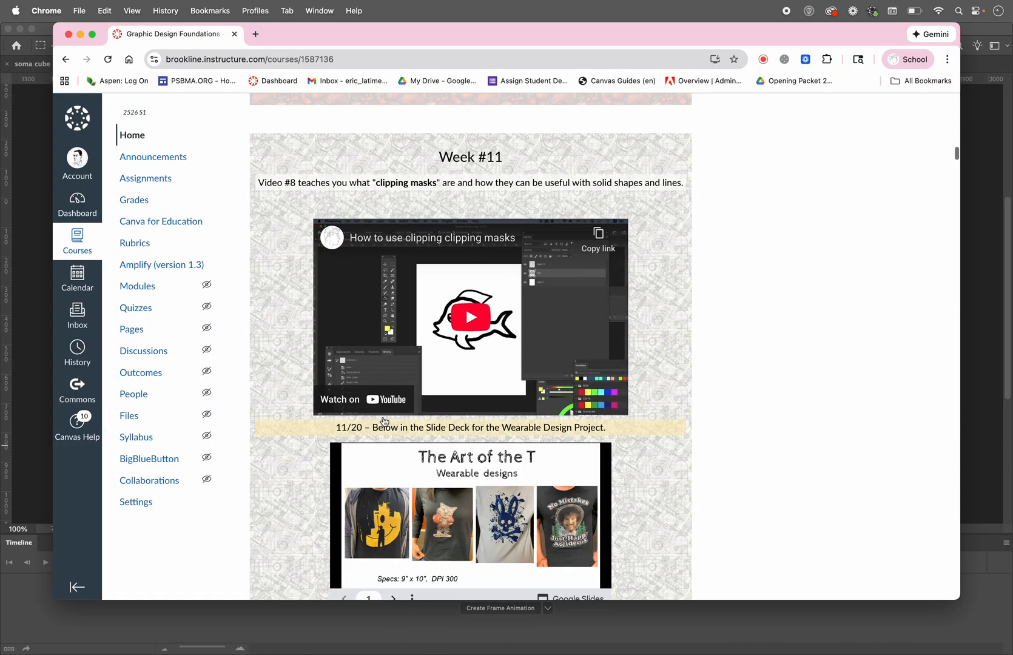
scroll(384, 422, "down", 10)
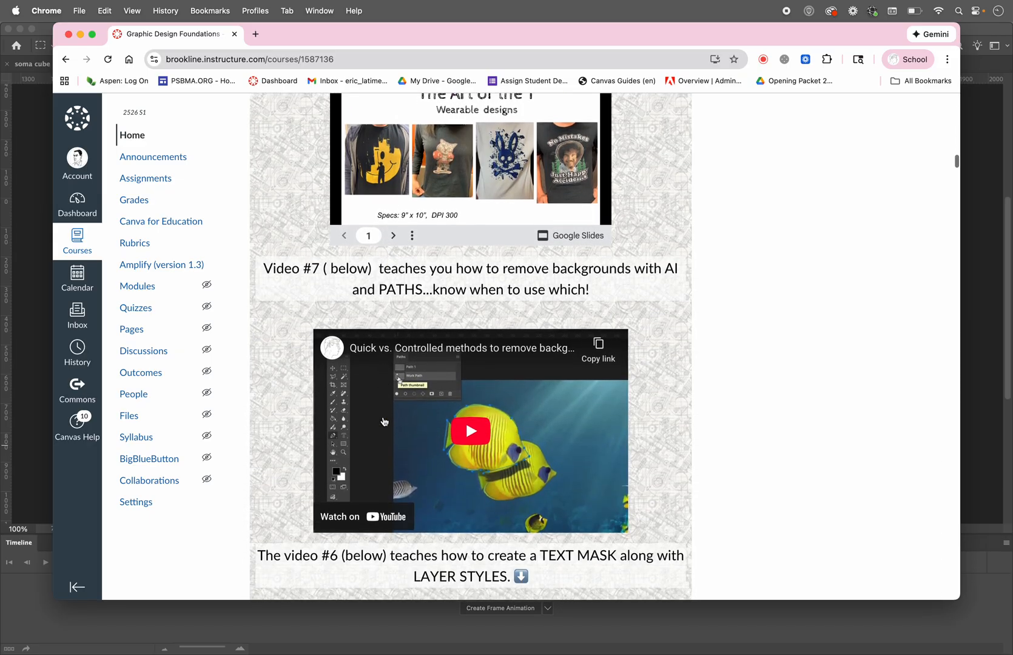
scroll(384, 422, "down", 10)
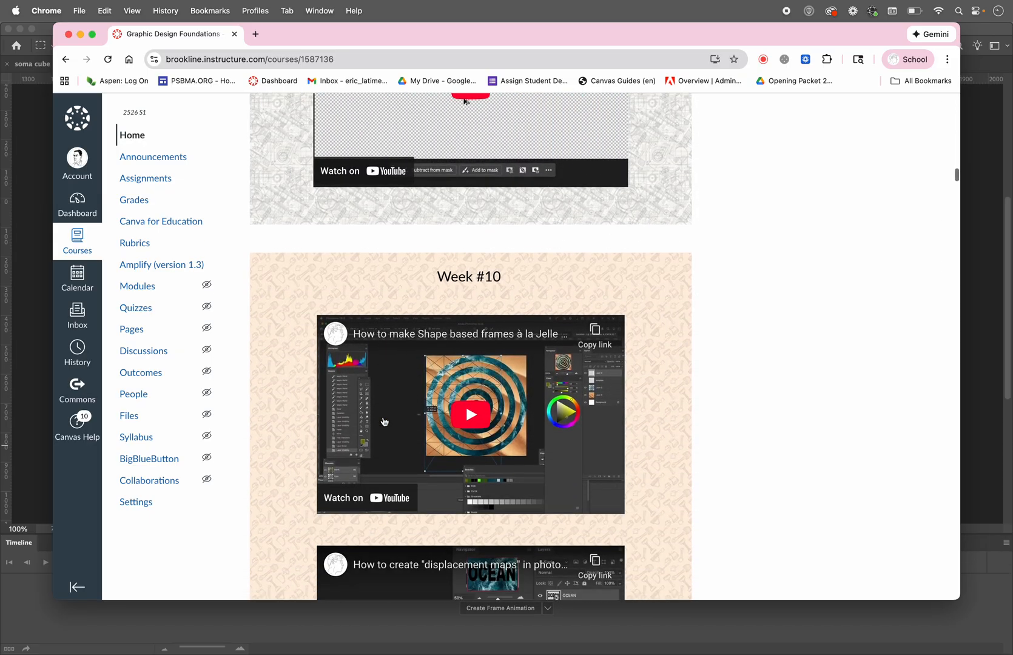
scroll(385, 421, "down", 5)
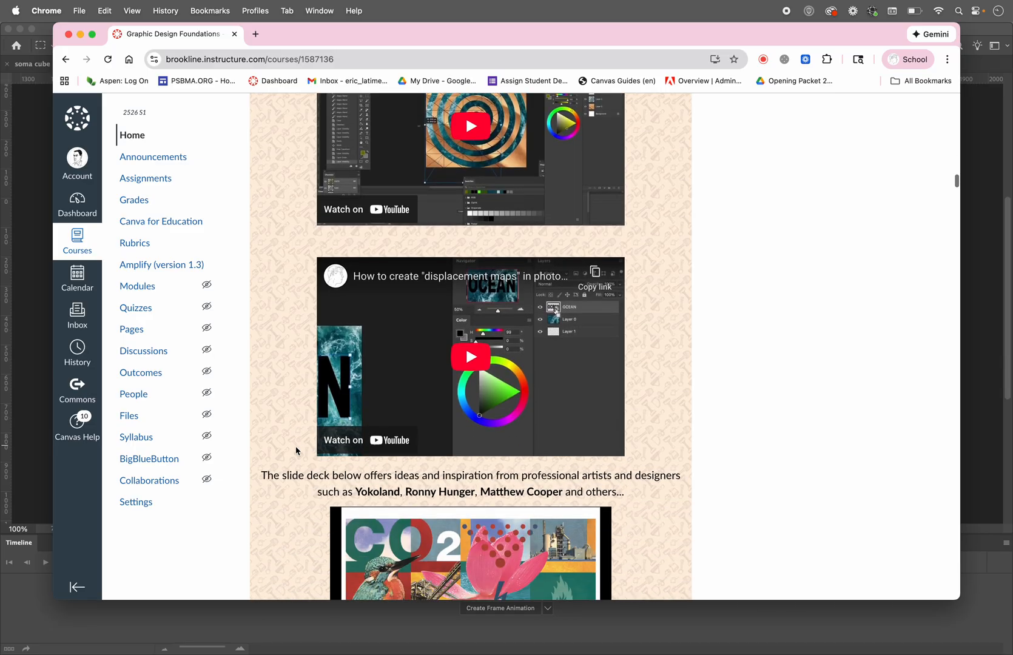
scroll(296, 451, "down", 10)
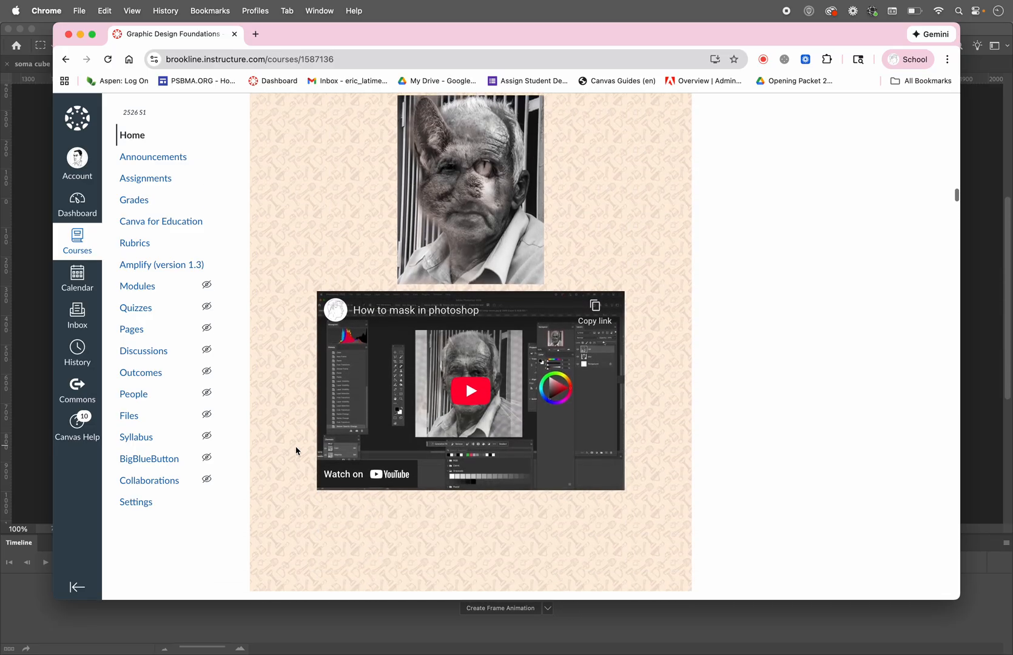
scroll(297, 451, "down", 6)
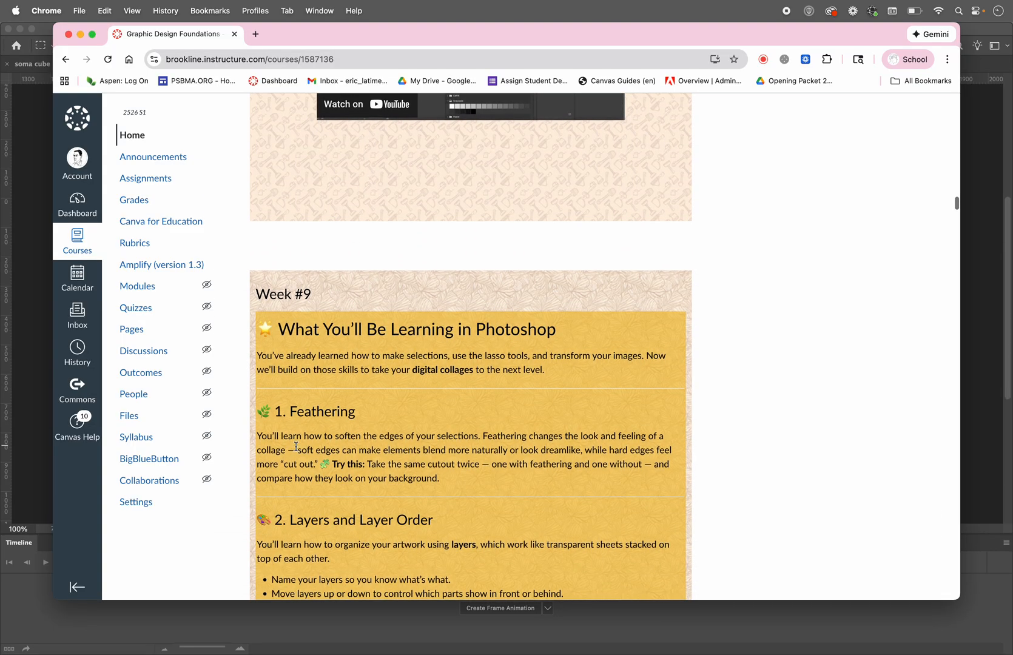
scroll(296, 447, "down", 5)
- Switch from Chrome to Photoshop with the patterns.psd document in view
key("super+Tab")
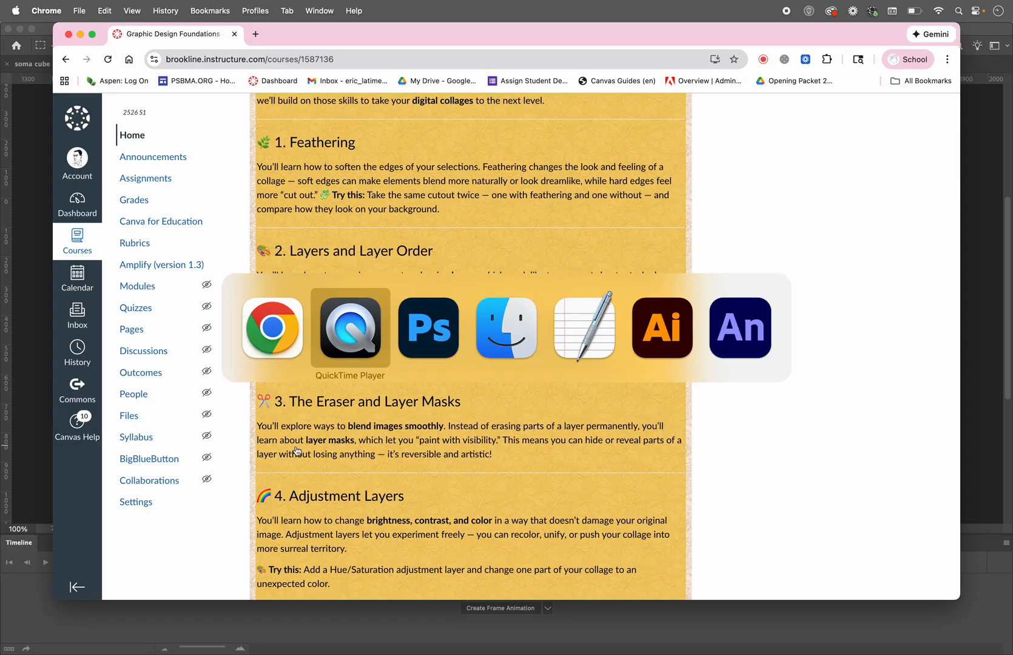
key("super+Tab")
key("super+Tab")
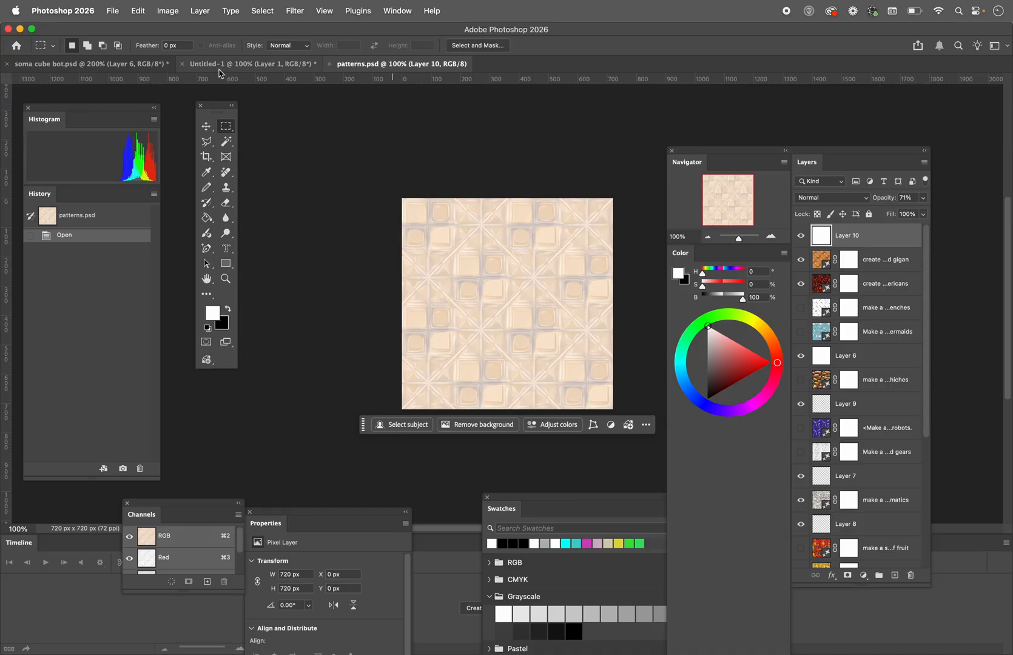
- Create a new 8 × 8 inch RGB document at 72 pixels/inch with a white background
left_click(113, 11)
left_click(113, 33)
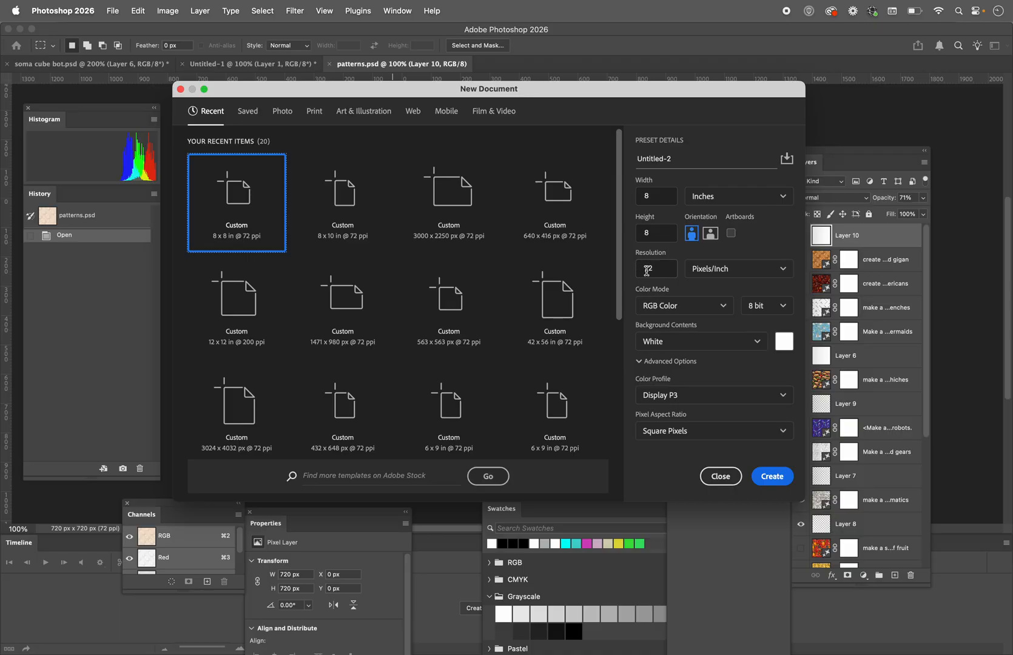
left_click(772, 477)
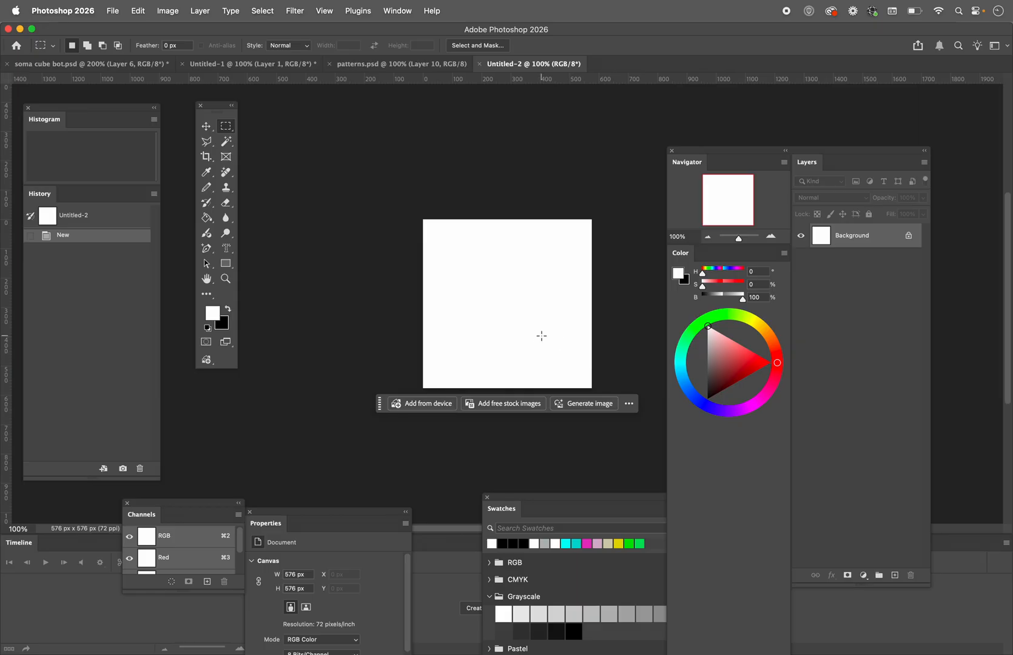
- Convert the locked Background into a regular layer named Layer 0 and add a new empty layer above it
double_click(866, 235)
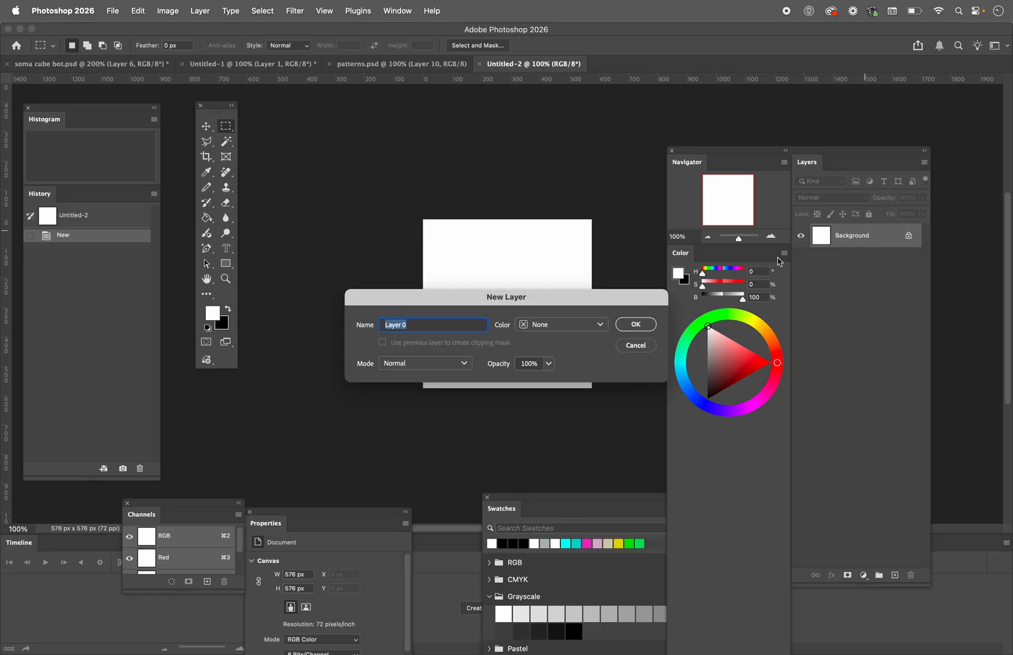
left_click(635, 324)
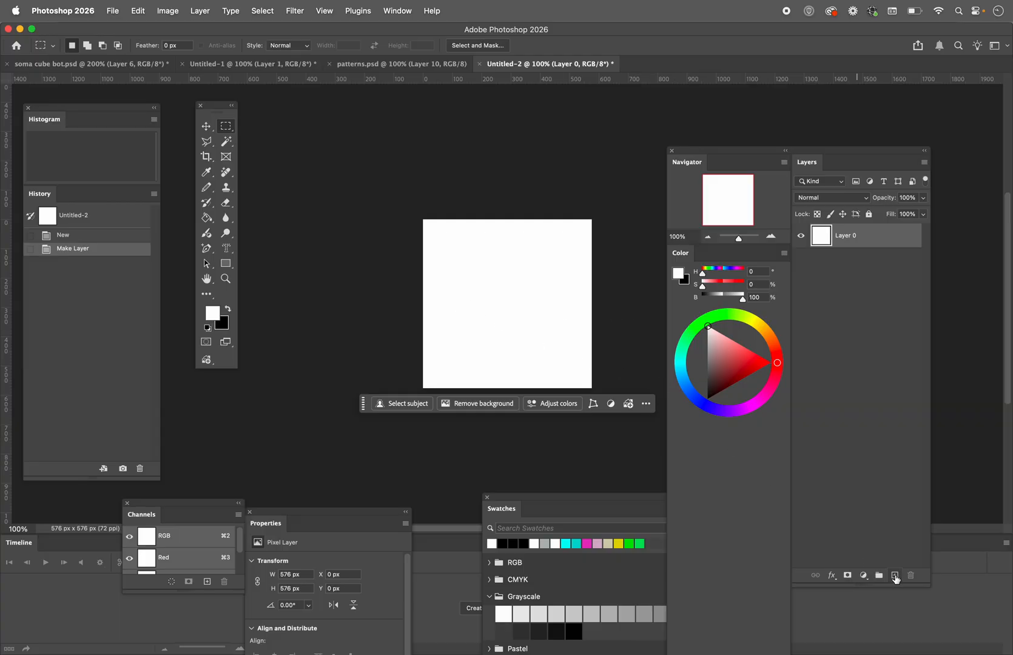
left_click(896, 576)
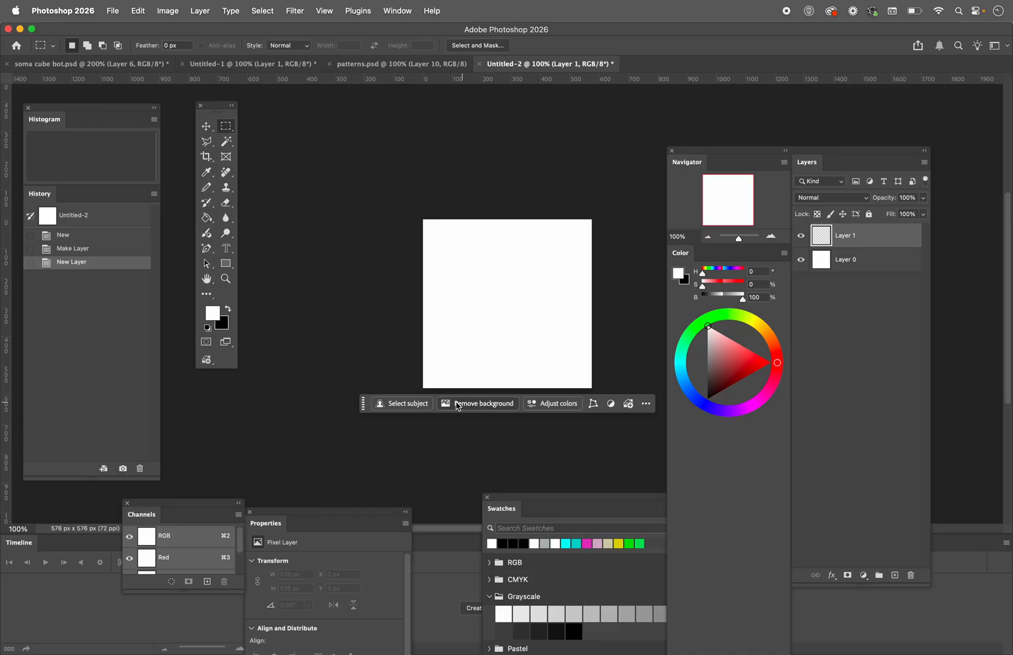
- Hide the Contextual Task Bar and show it again
left_click(323, 10)
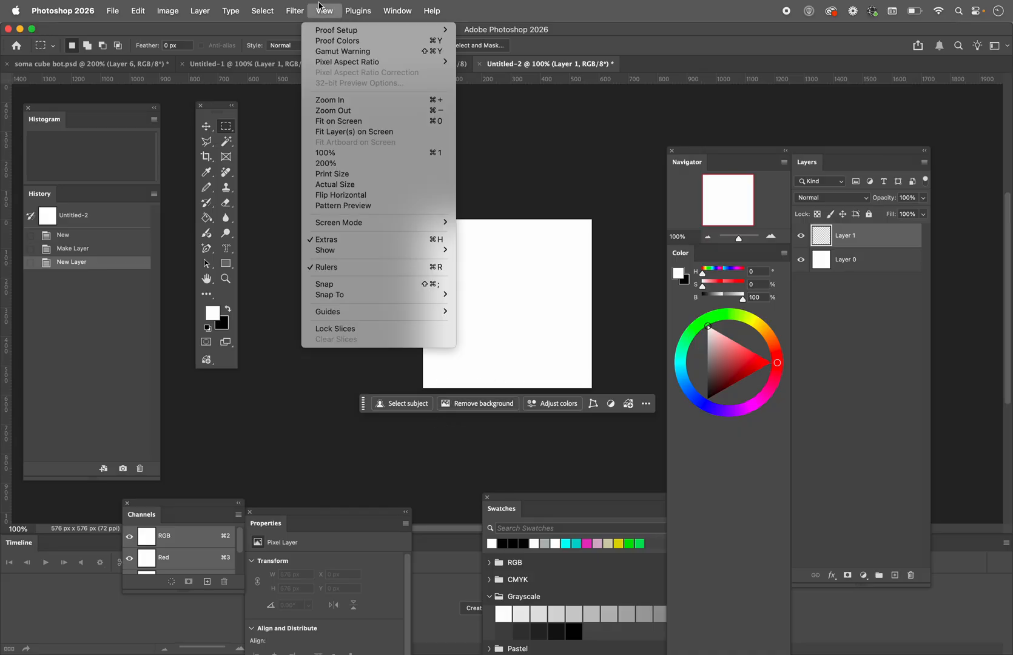
mouse_move(392, 17)
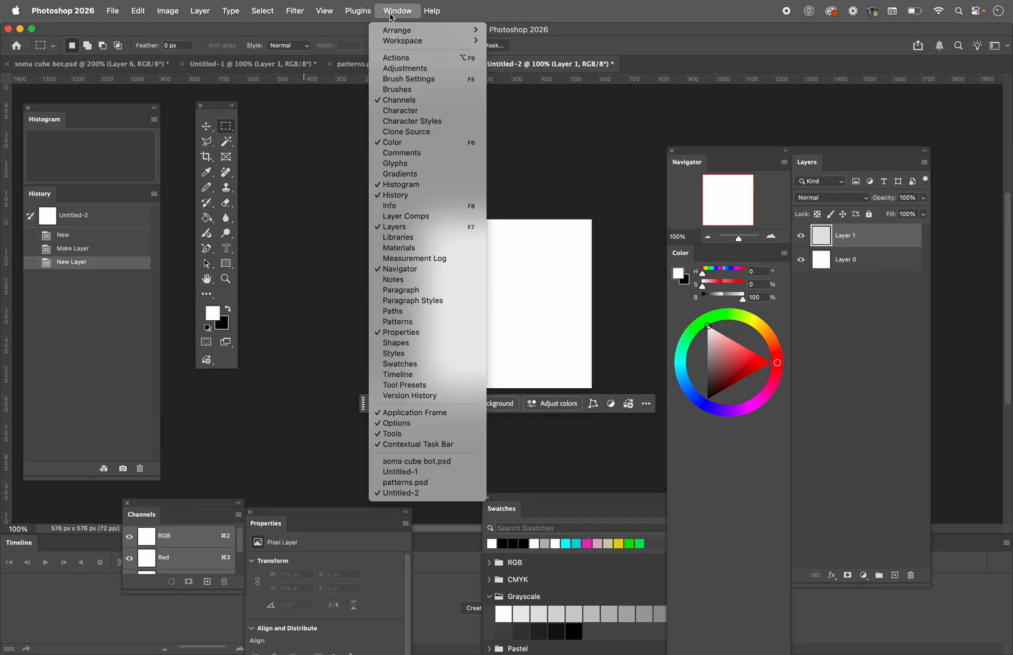
left_click(417, 446)
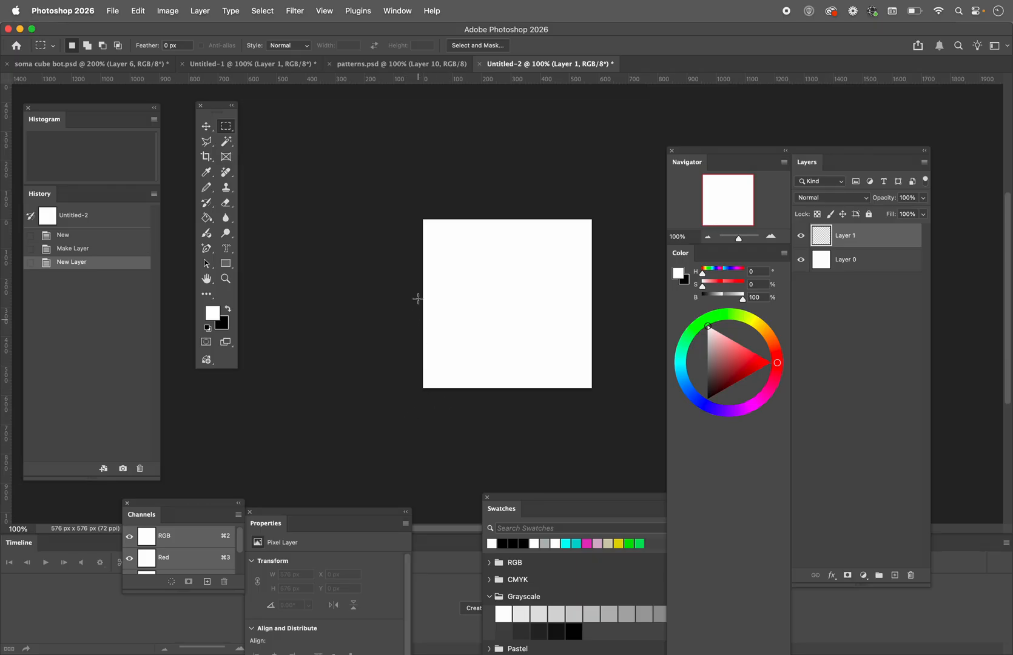
left_click(397, 11)
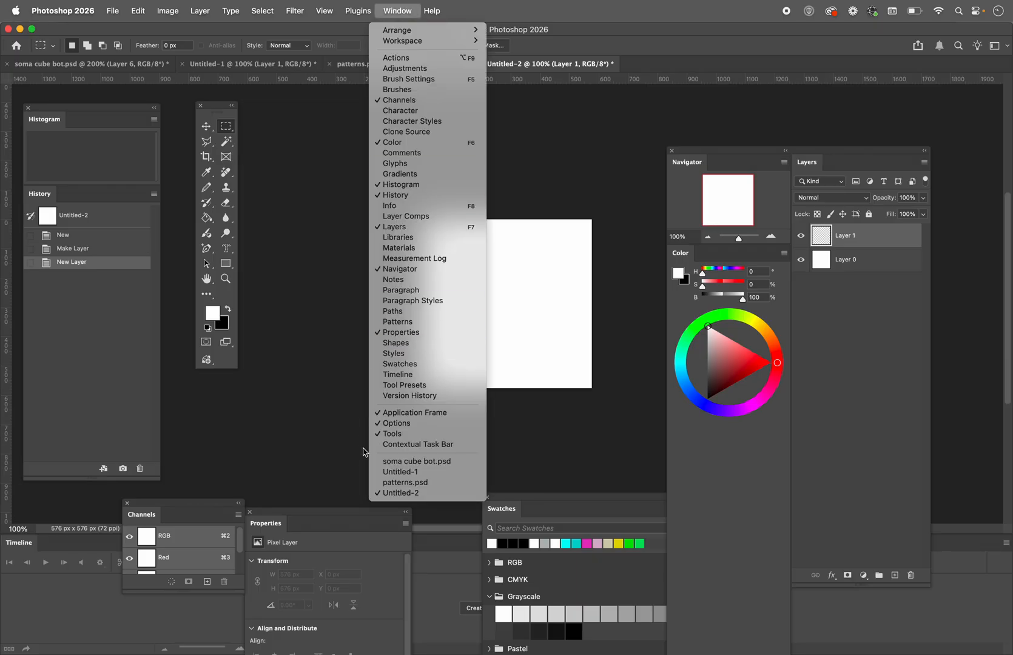
left_click(392, 446)
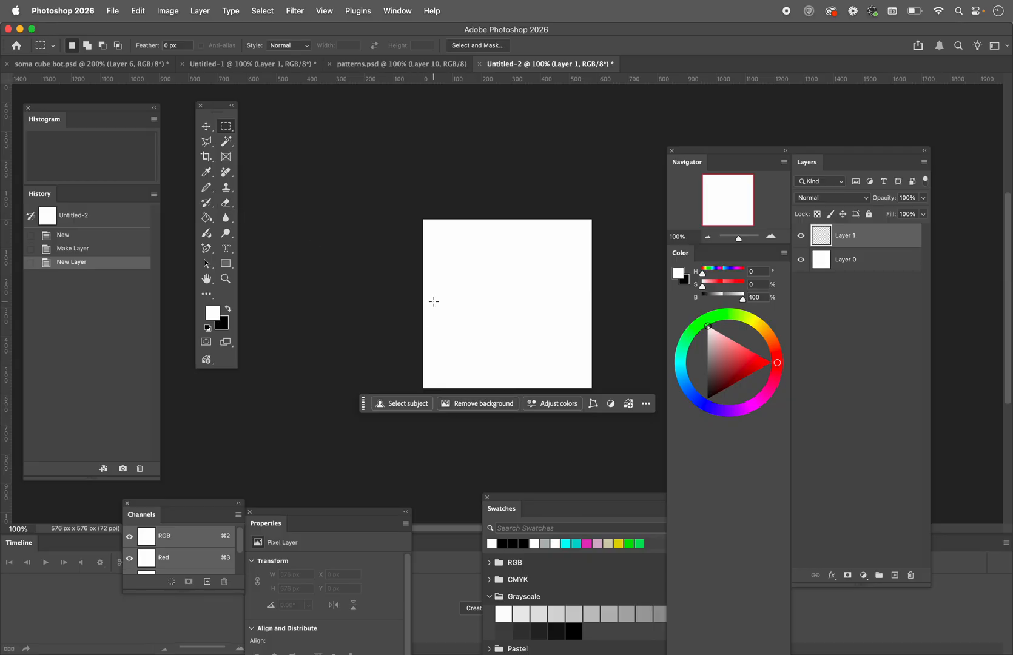
- Select the whole canvas and run Generative Fill with the prompt "Create a seemlessly tiled image of birds, starfish and gears."
left_click(261, 12)
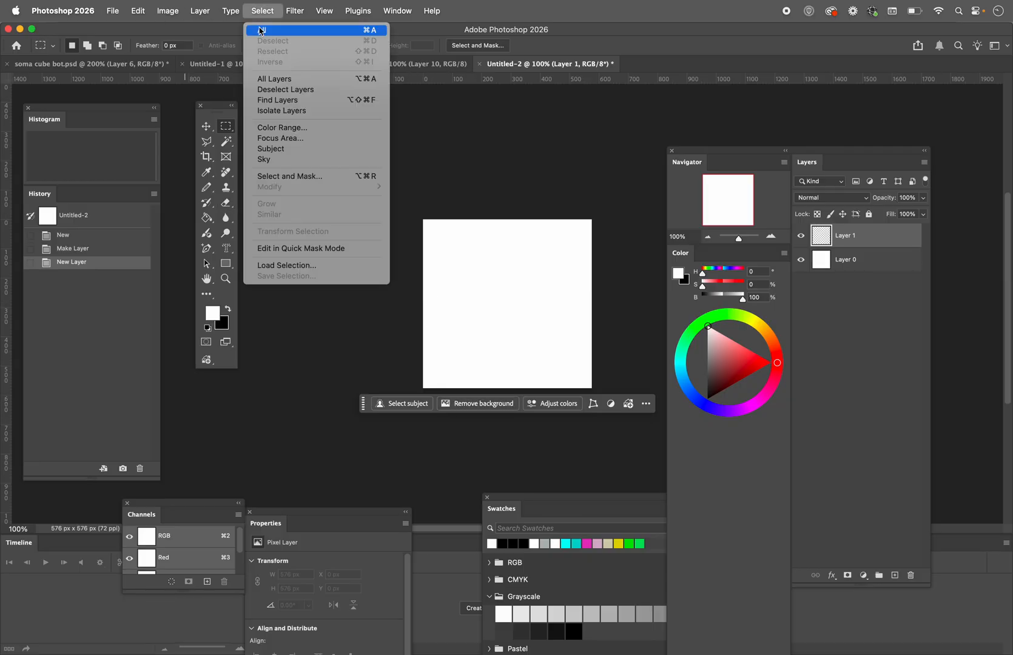
left_click(261, 31)
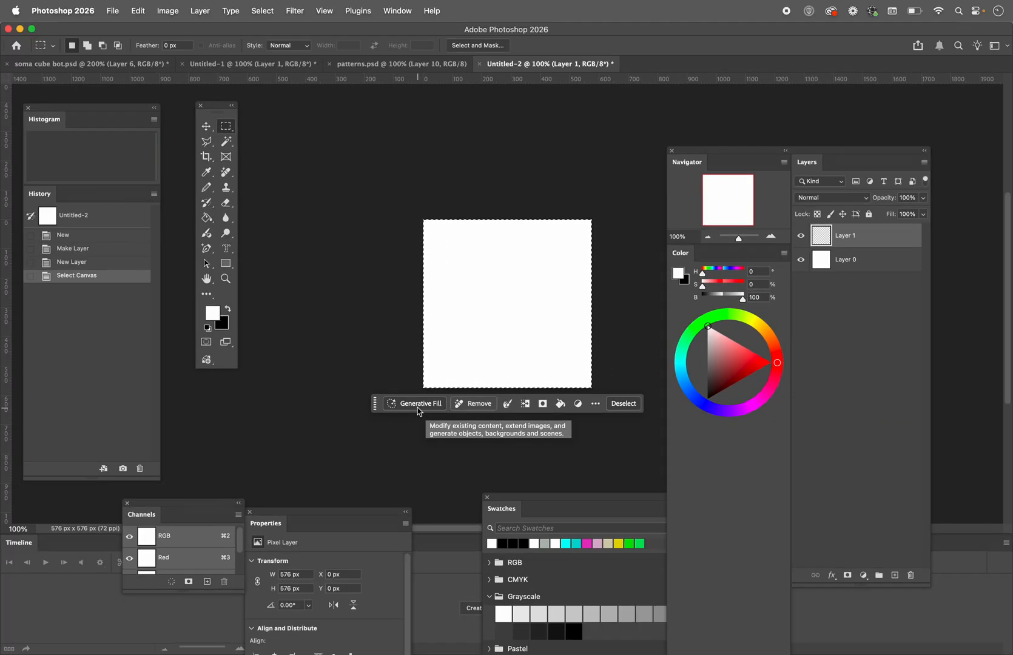
left_click(418, 403)
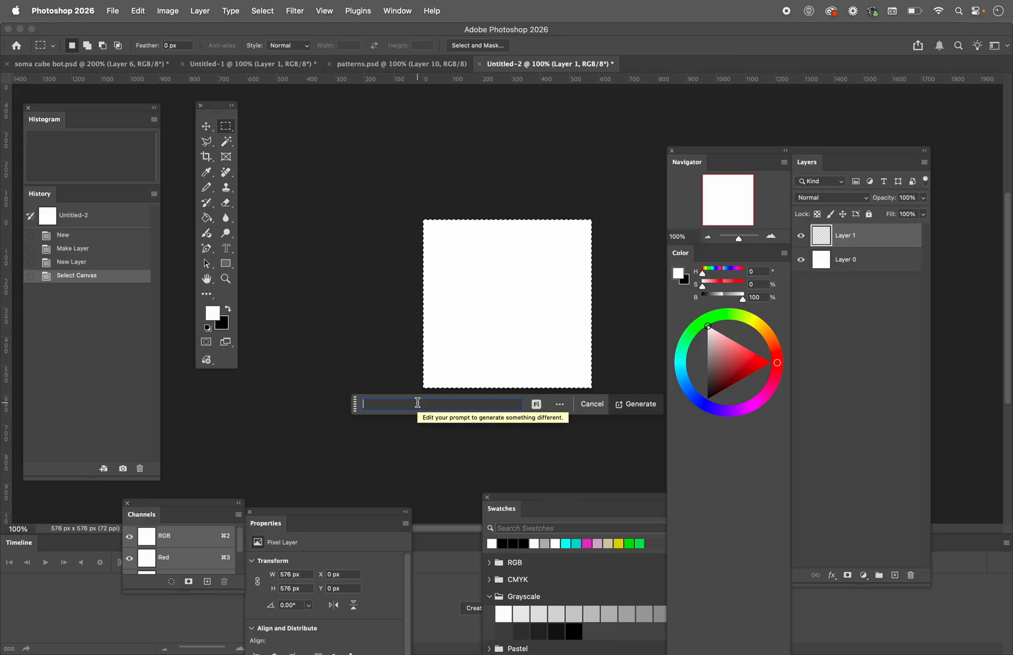
type("Crea")
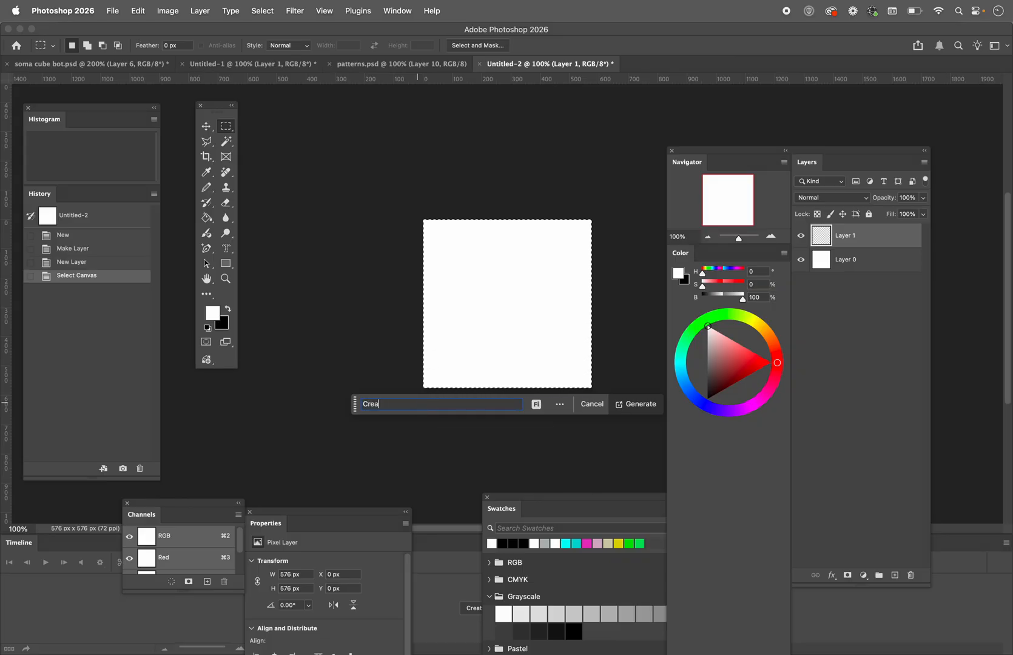
type("te a se")
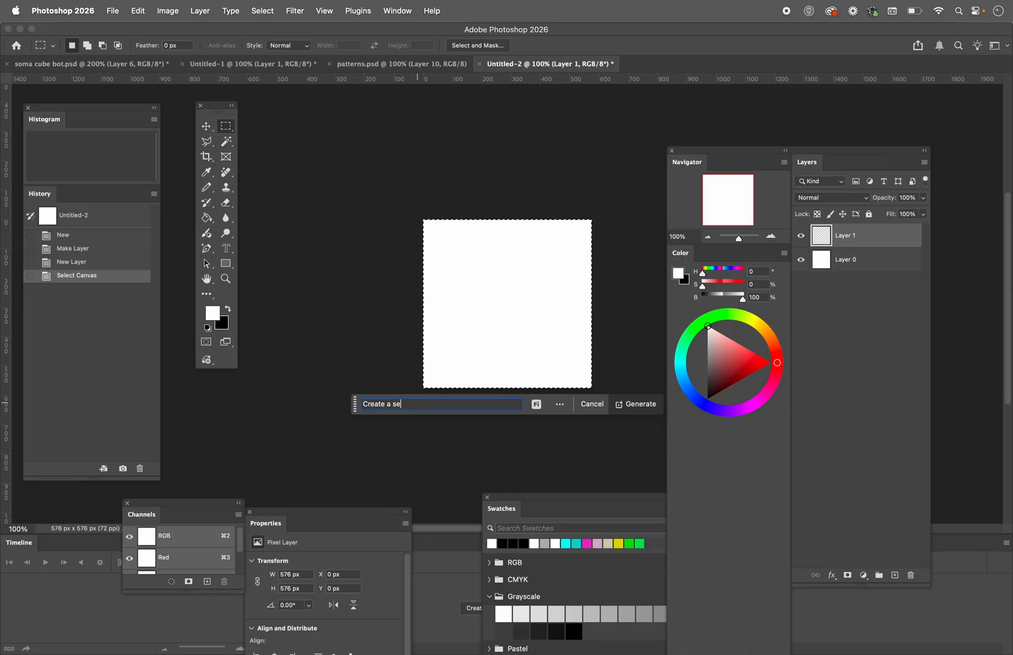
type("emlessly tiled image of birds, starfish and")
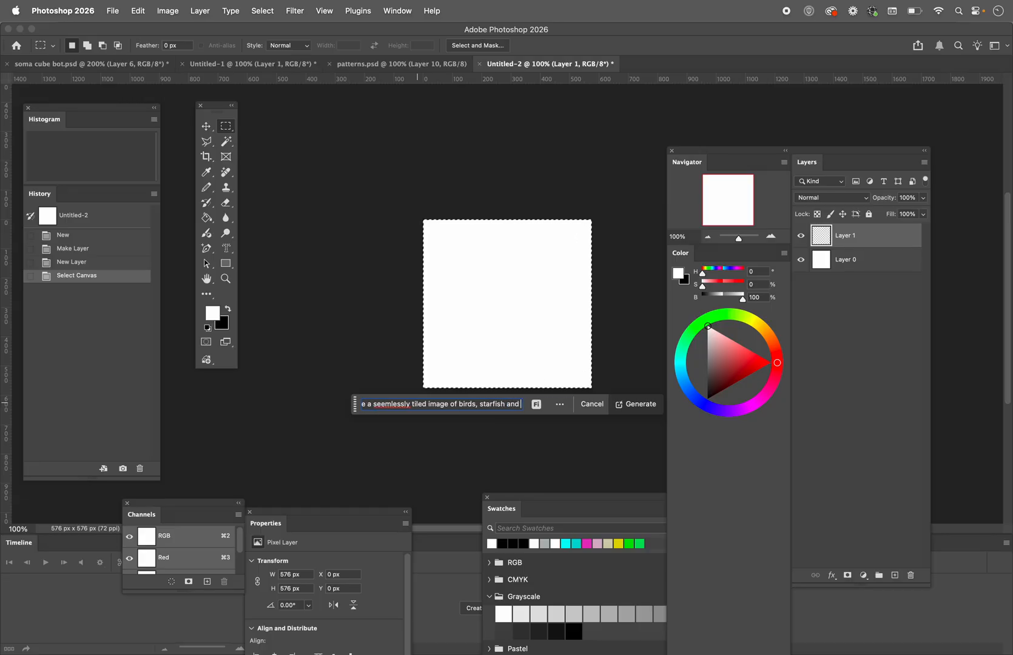
type("gears")
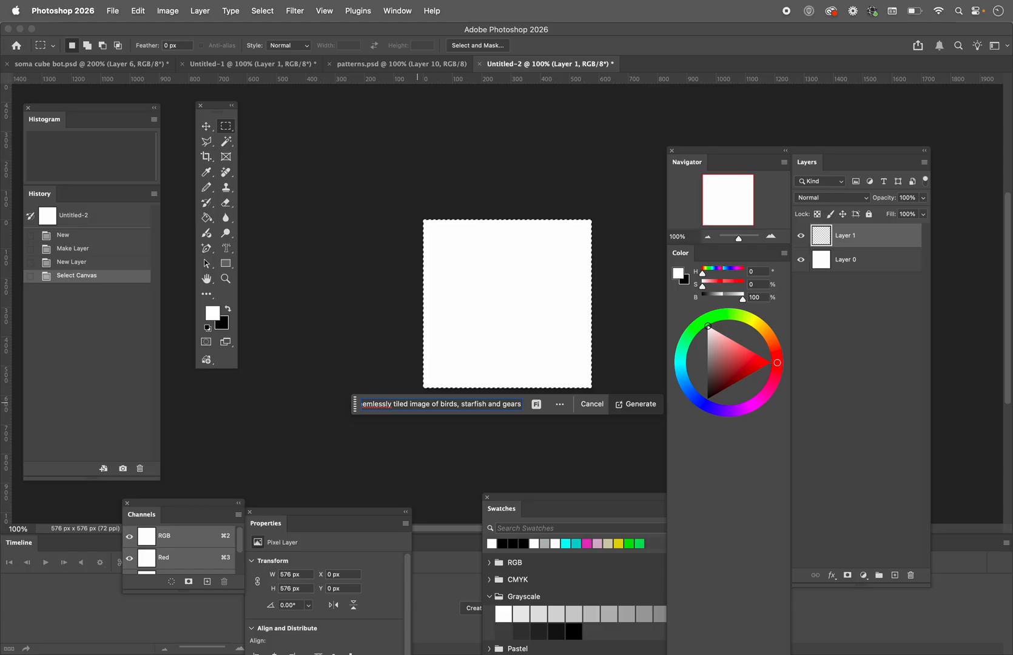
type(".")
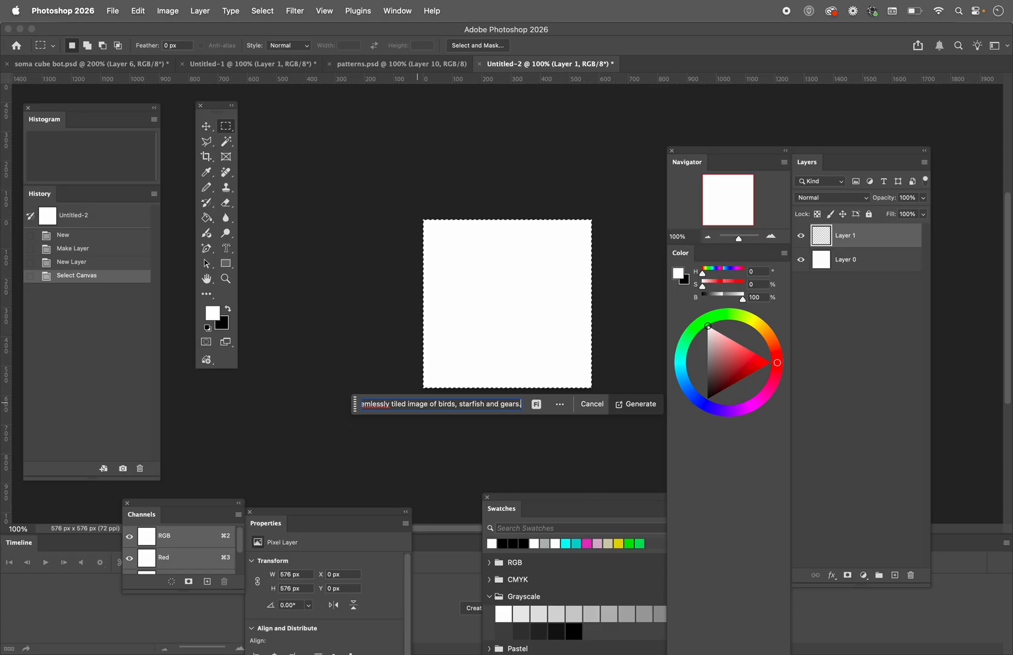
key("Return")
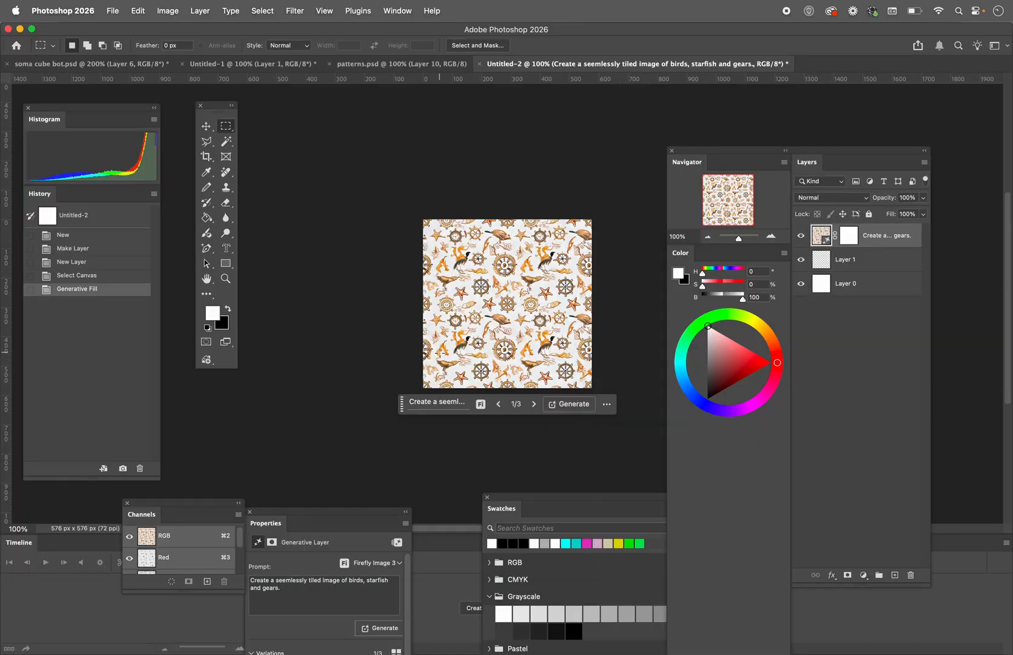
- Examine the first generated variation up close, checking how the birds, starfish and gears are drawn and repeat across the tile
left_click(226, 278)
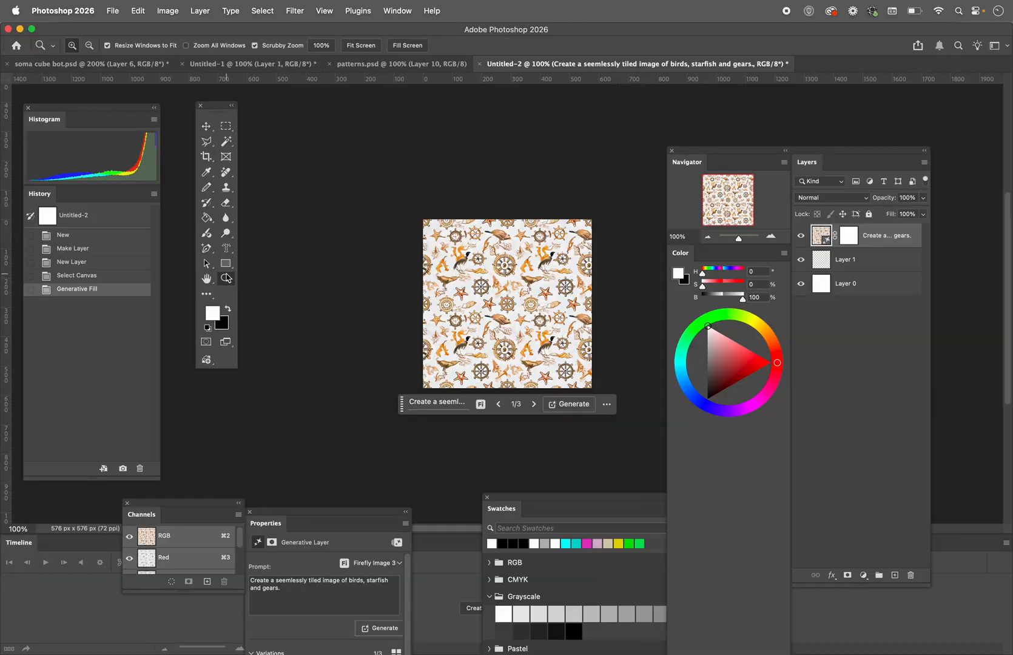
left_click(515, 329)
left_click(515, 328)
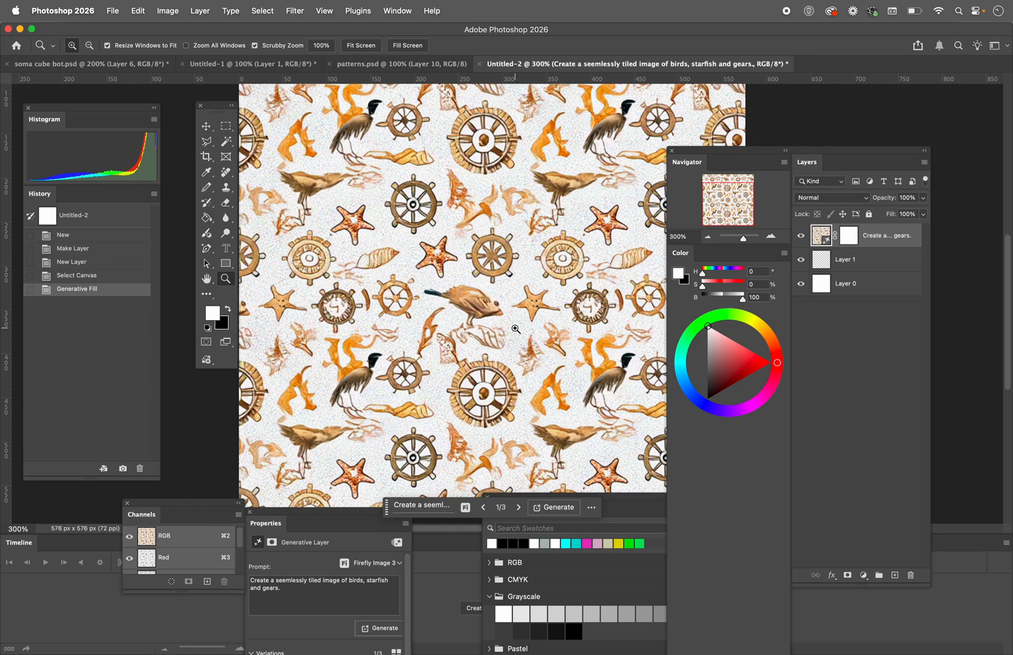
left_click(515, 328)
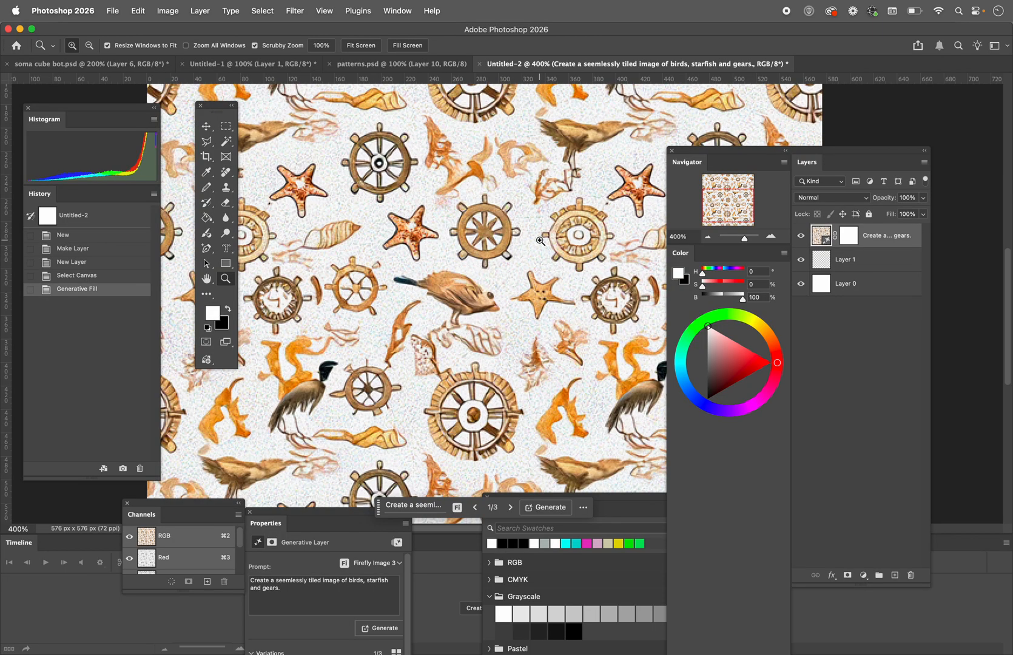
scroll(540, 241, "up", 5)
scroll(540, 241, "up", 2)
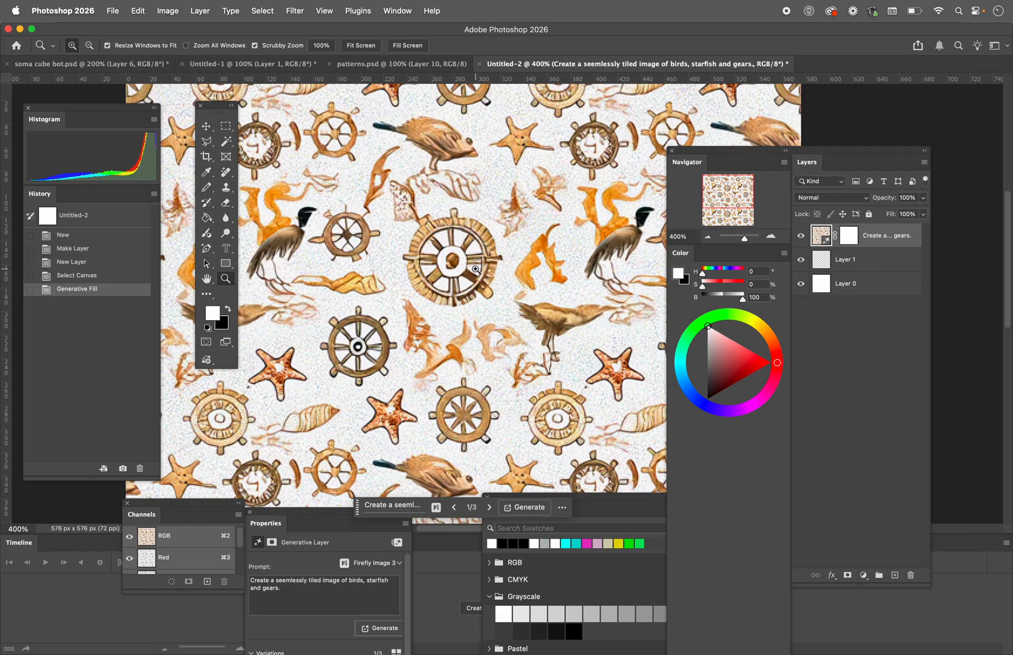
scroll(503, 318, "down", 5)
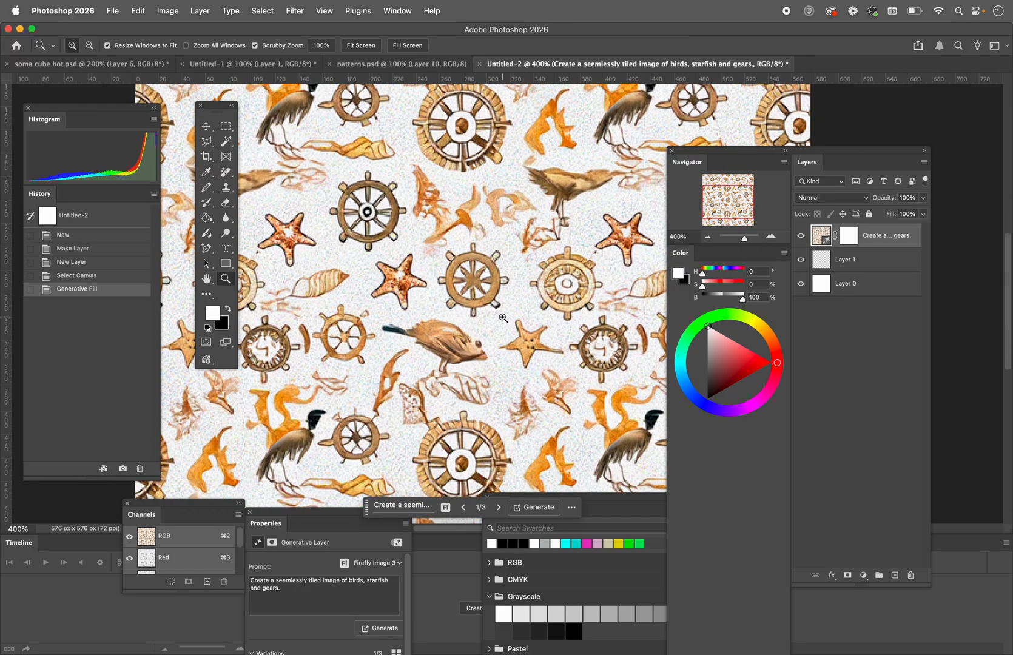
scroll(503, 318, "down", 2)
scroll(503, 318, "left", 5)
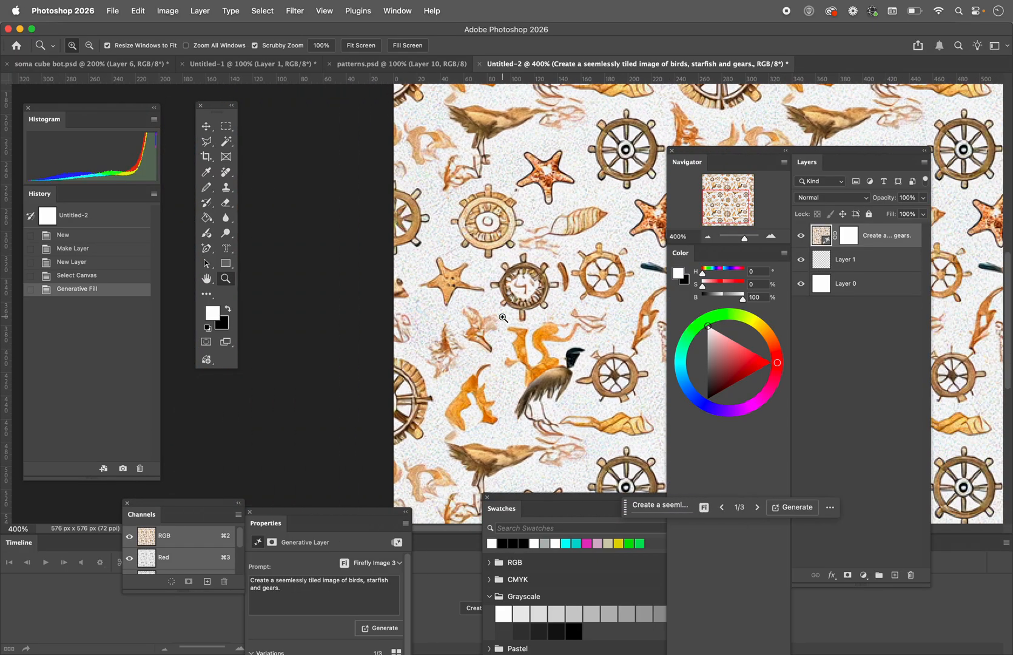
scroll(503, 318, "right", 6)
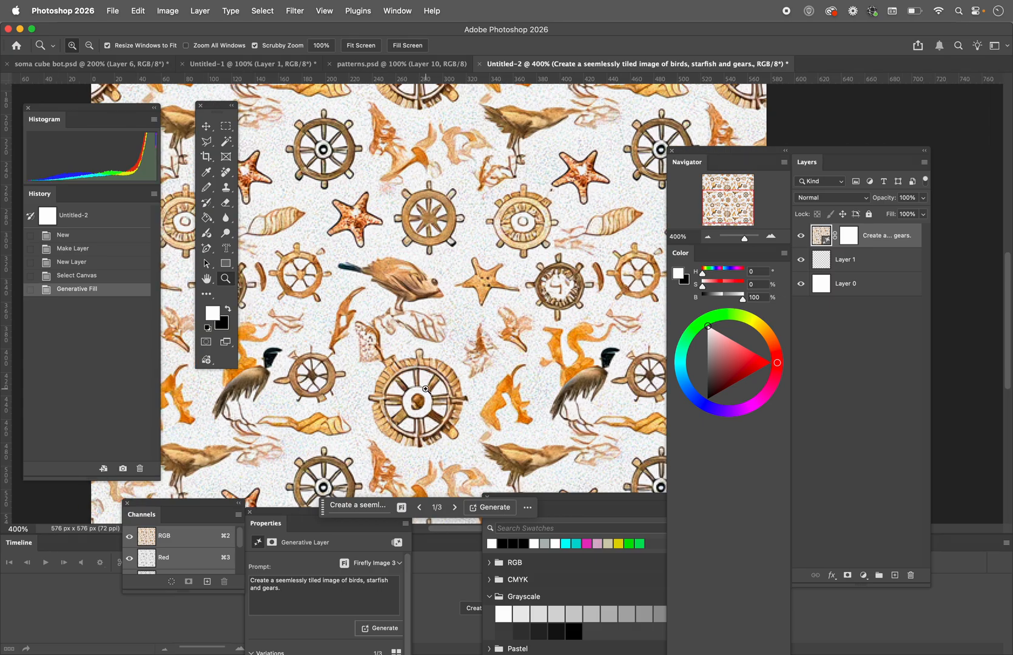
left_click(421, 364)
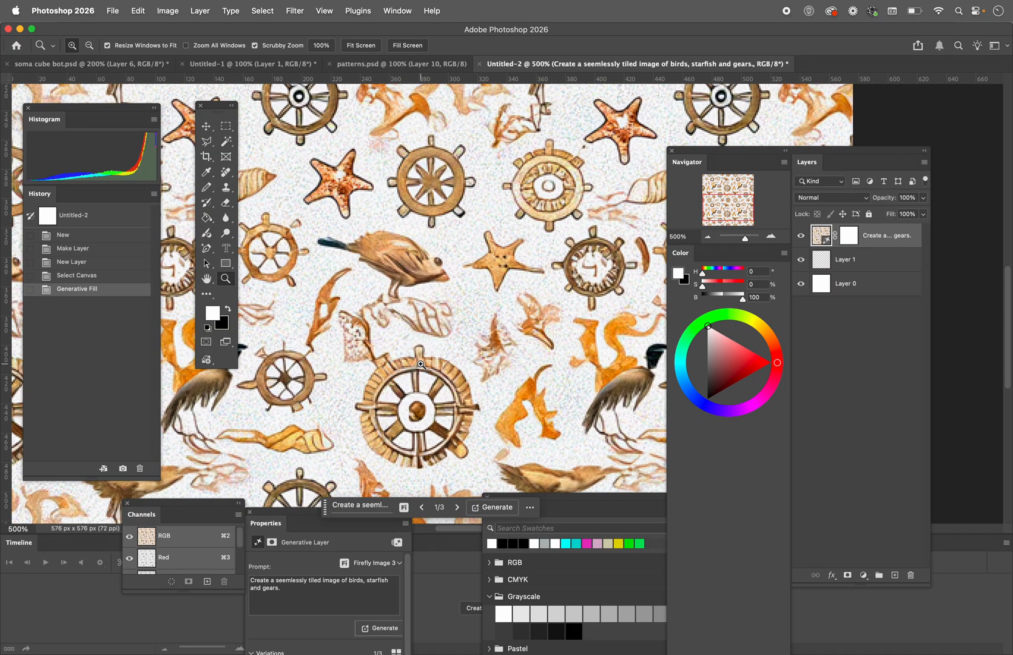
left_click(422, 364, "alt")
left_click(421, 364, "alt")
left_click(421, 365, "alt")
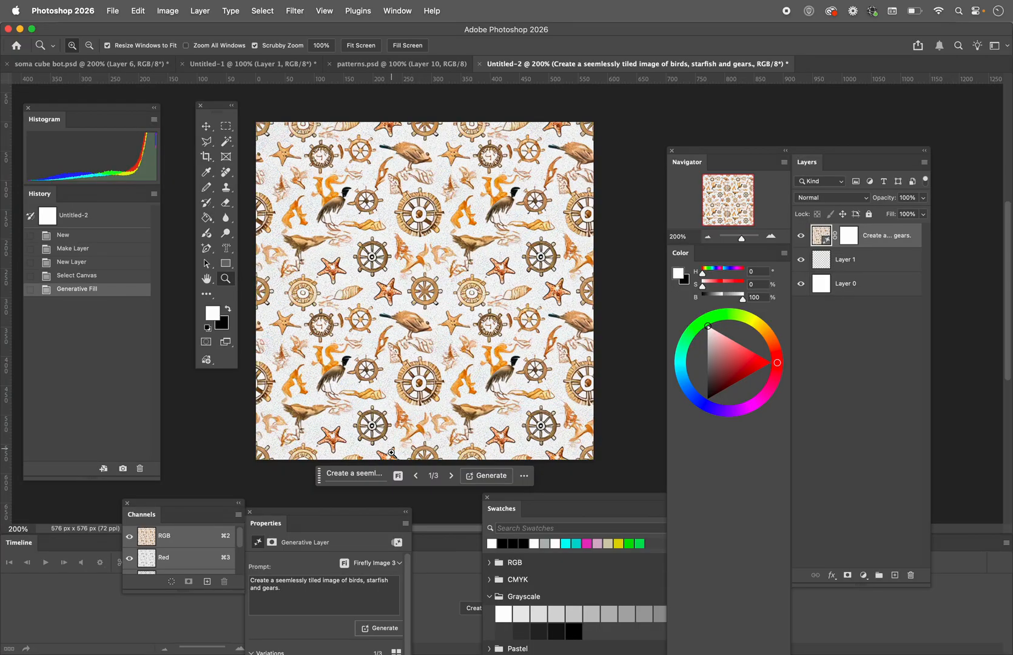
- Go through the generated variations to the third one and inspect its birds and gears up close
left_click(452, 477)
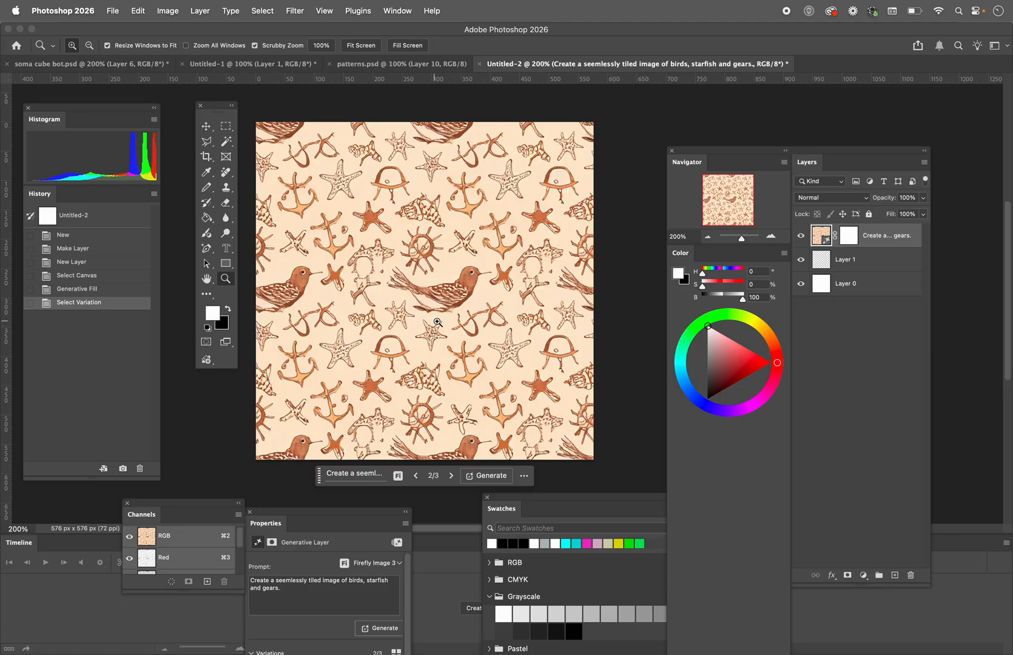
left_click(450, 477)
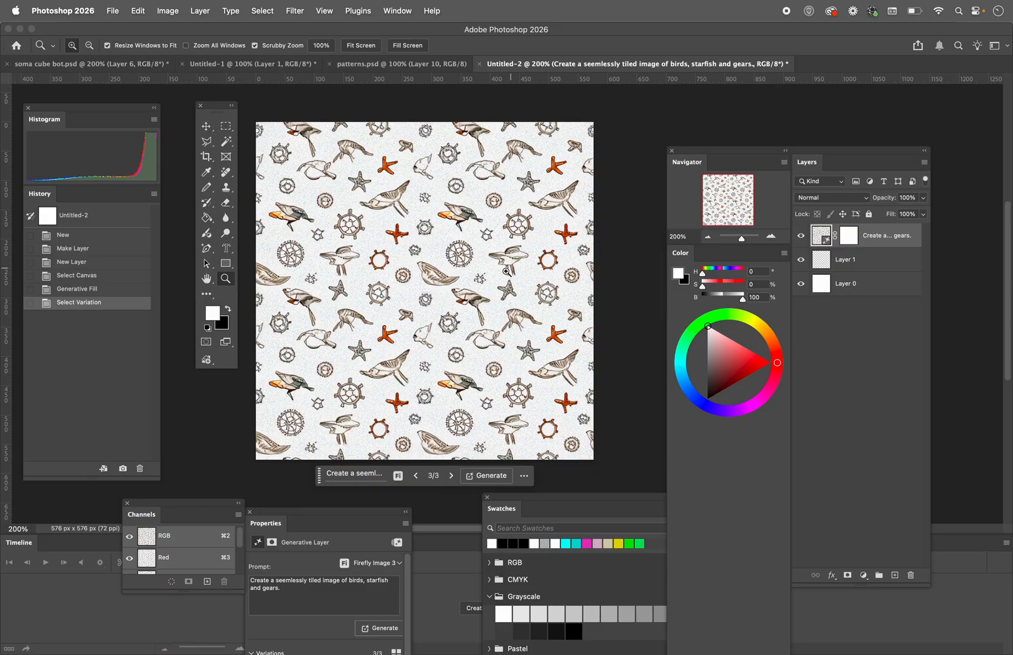
left_click(473, 294)
left_click(474, 294)
left_click(473, 294)
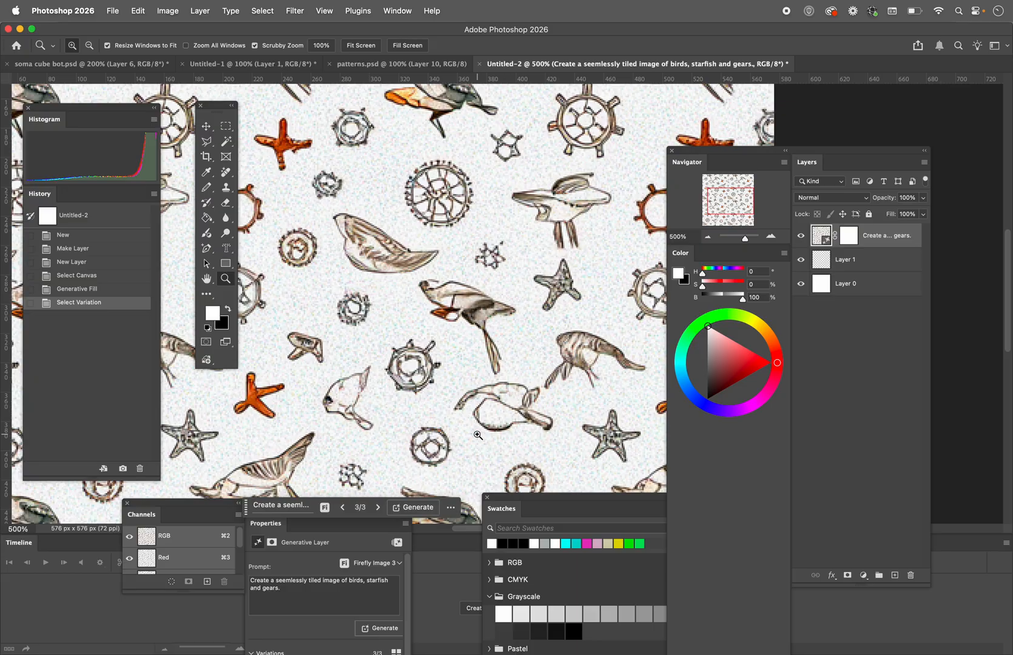
left_click(554, 248, "alt")
left_click(554, 247, "alt")
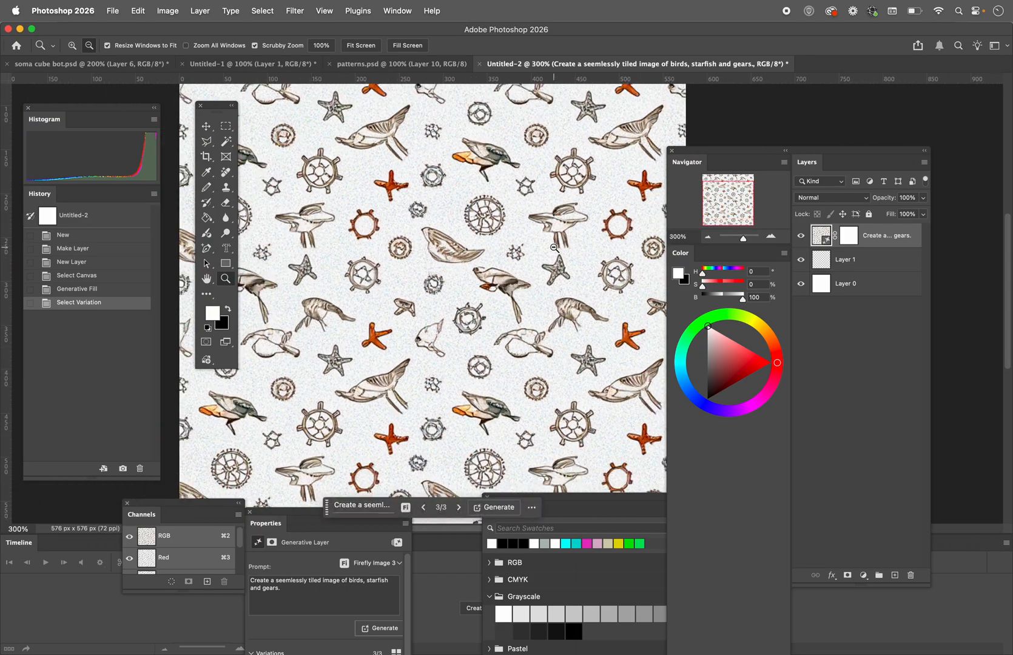
left_click(554, 247, "alt")
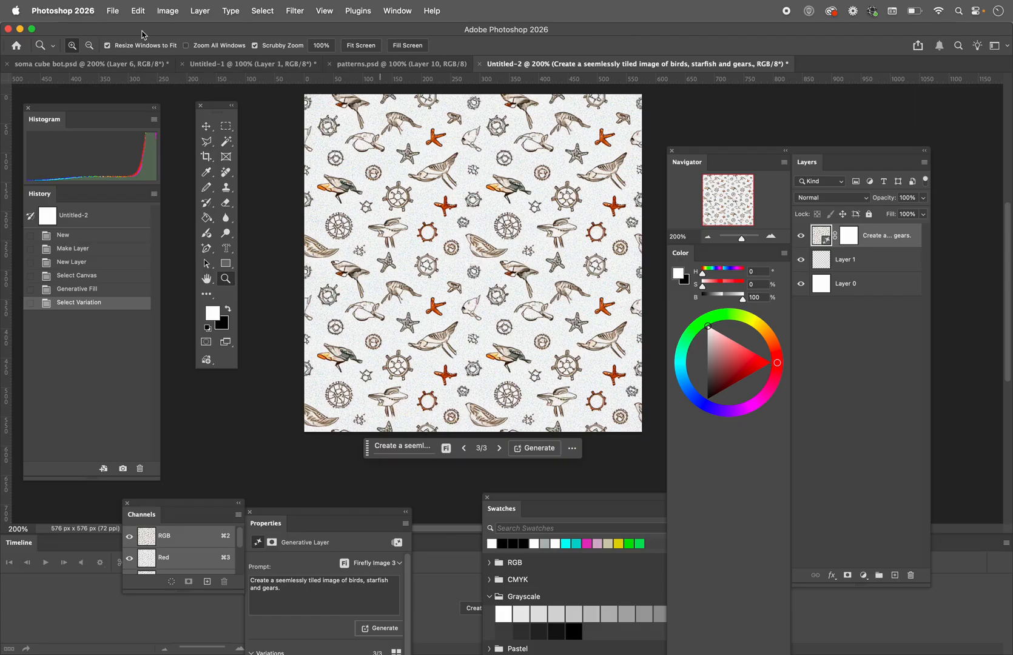
- Open beach.jpeg from the Desktop and move the floating Navigator, Color and Layers panels clear of the photo
left_click(113, 10)
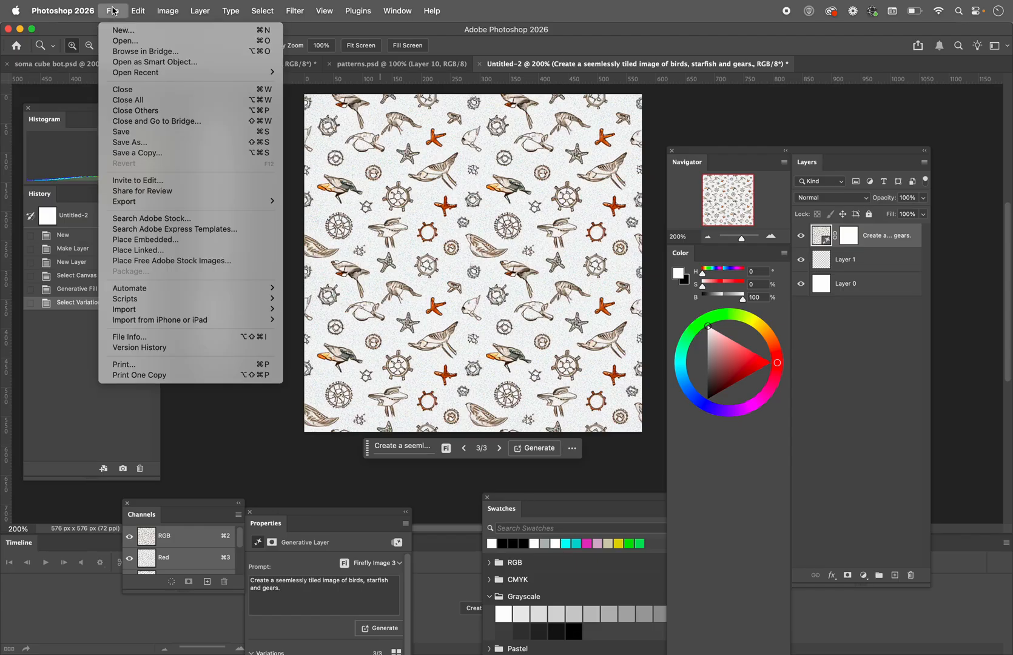
left_click(125, 41)
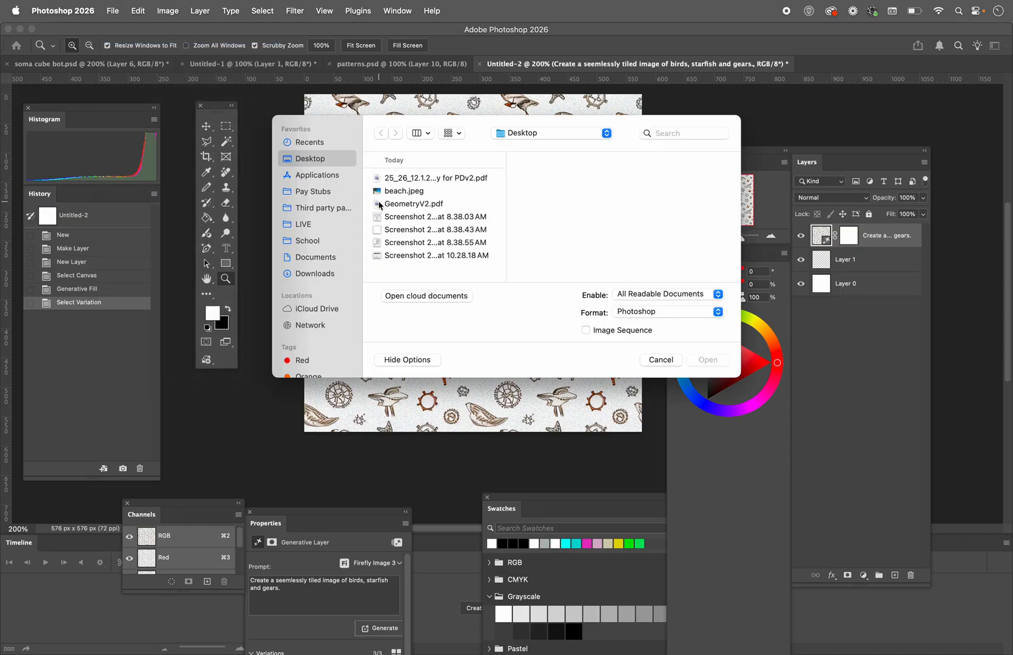
left_click(389, 193)
left_click(704, 361)
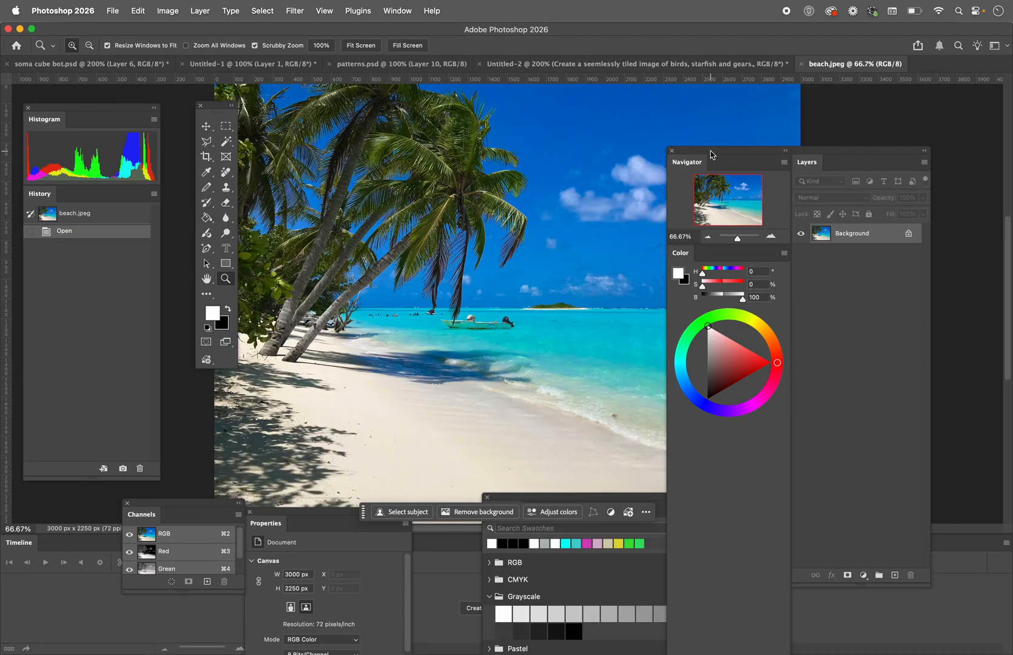
left_click_drag(711, 154, 855, 131)
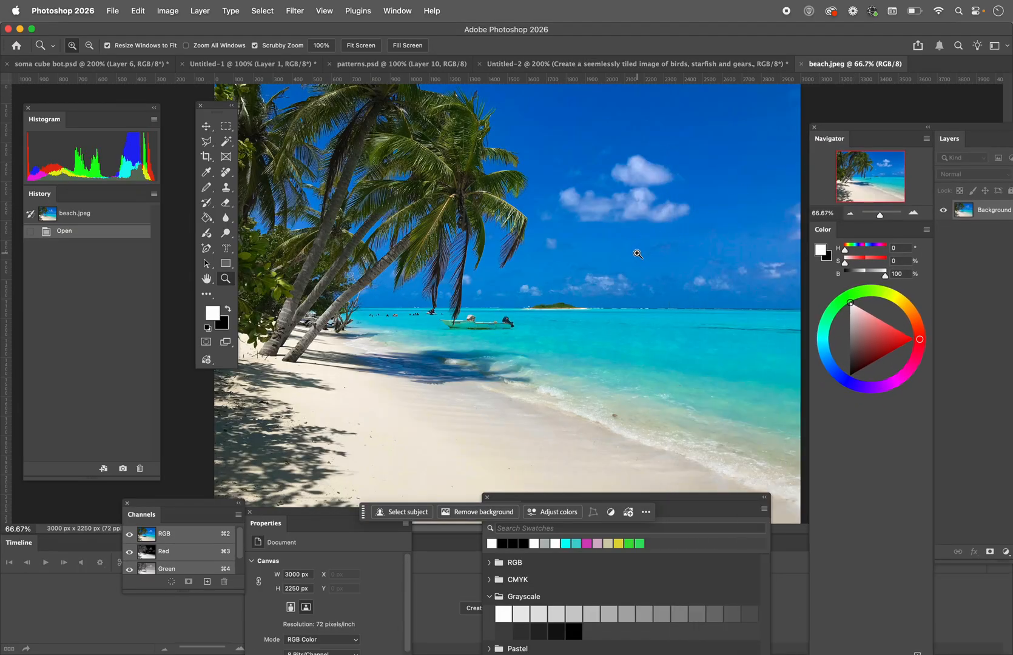
scroll(490, 439, "down", 3)
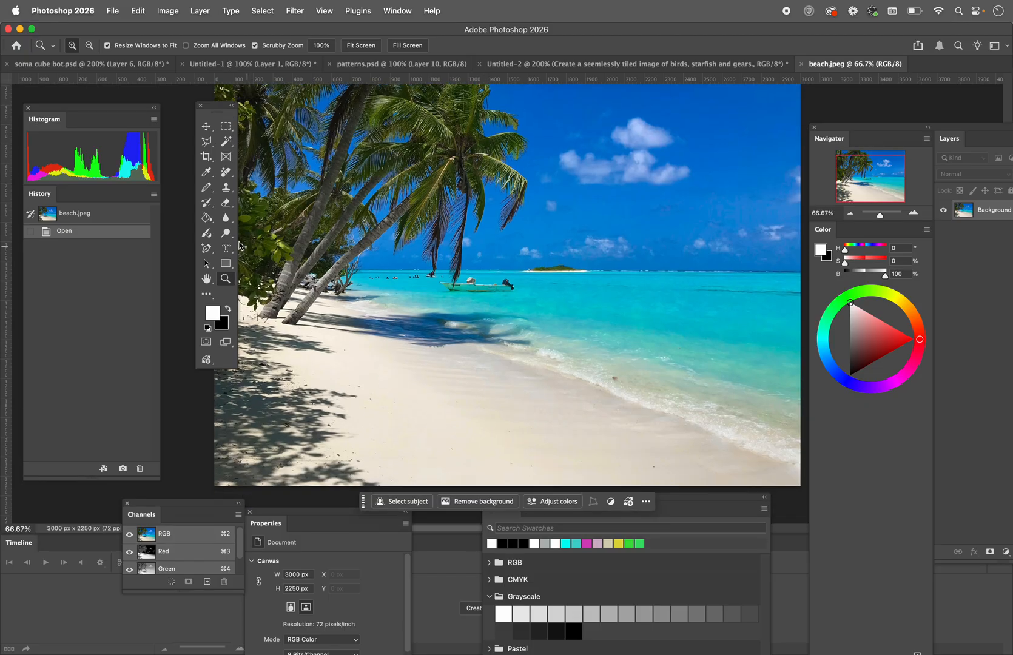
- Select a large freehand area of the foreground sand and shallow shoreline water with the Lasso tool
left_click(209, 145)
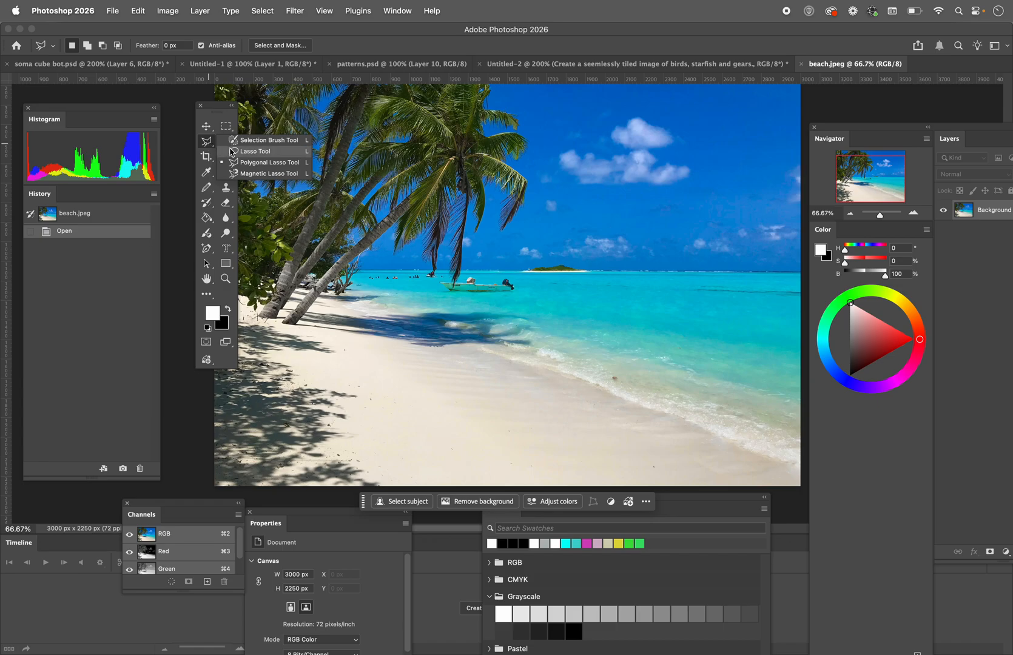
left_click(255, 151)
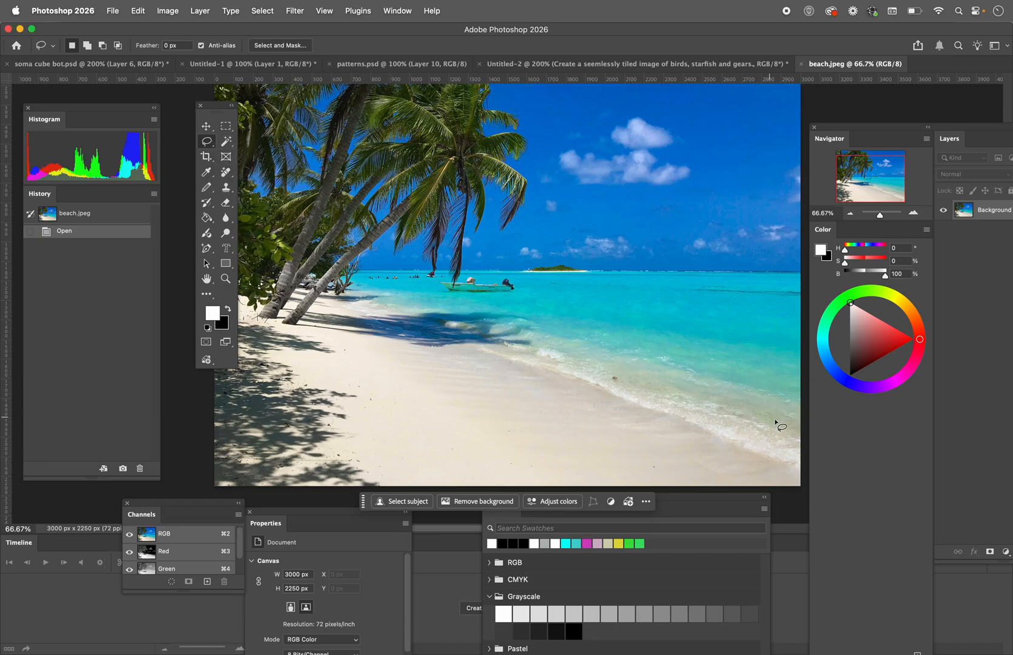
mouse_move(788, 373)
left_mouse_down()
mouse_move(693, 329)
mouse_move(480, 313)
mouse_move(378, 327)
mouse_move(347, 363)
mouse_move(372, 441)
mouse_move(391, 460)
mouse_move(556, 480)
mouse_move(684, 484)
mouse_move(758, 469)
mouse_move(797, 436)
mouse_move(788, 372)
left_mouse_up()
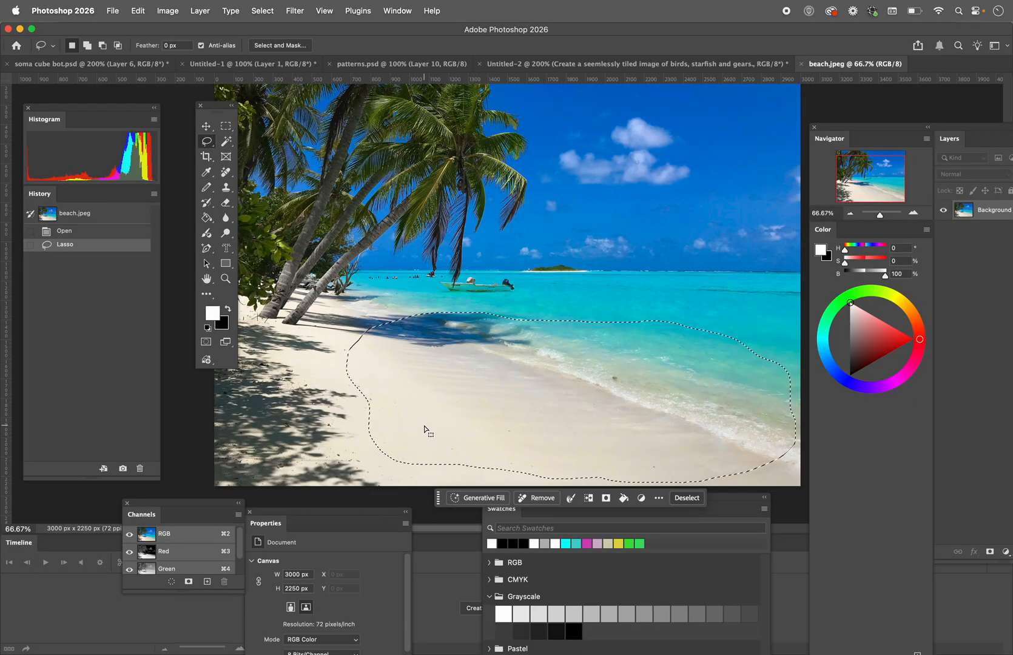
- Run Generative Fill on the selected shoreline area with the prompt "beached whale"
left_click(483, 500)
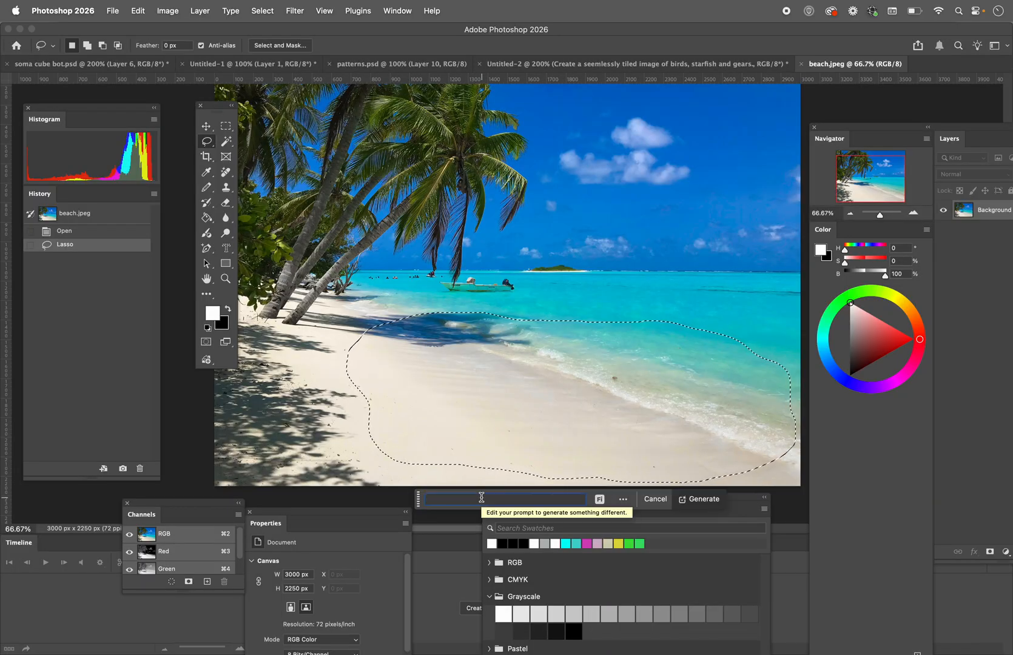
type("beached w")
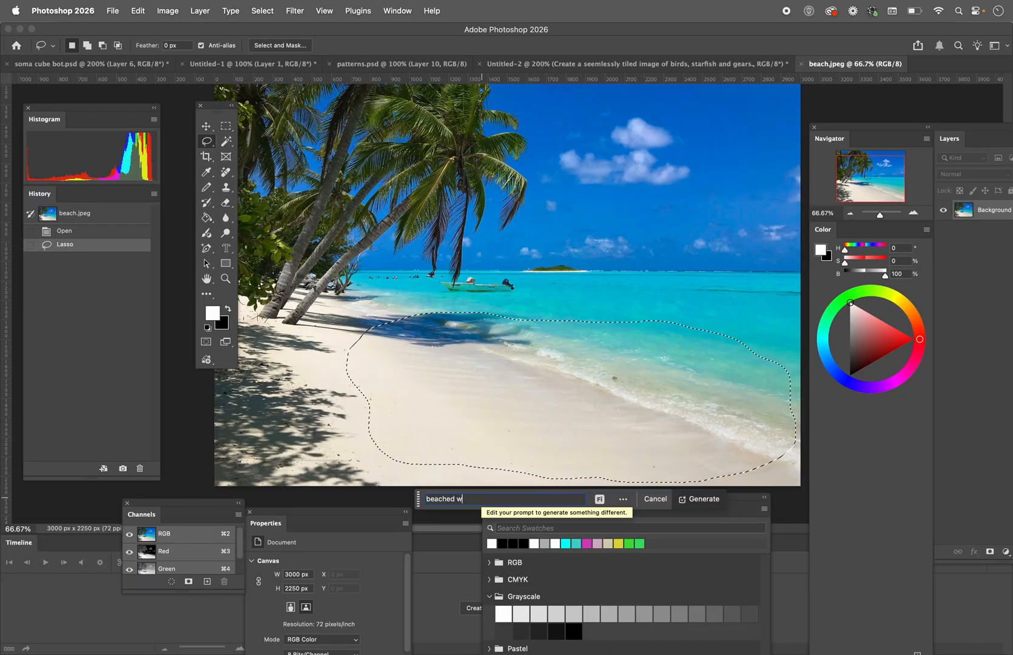
type("hale")
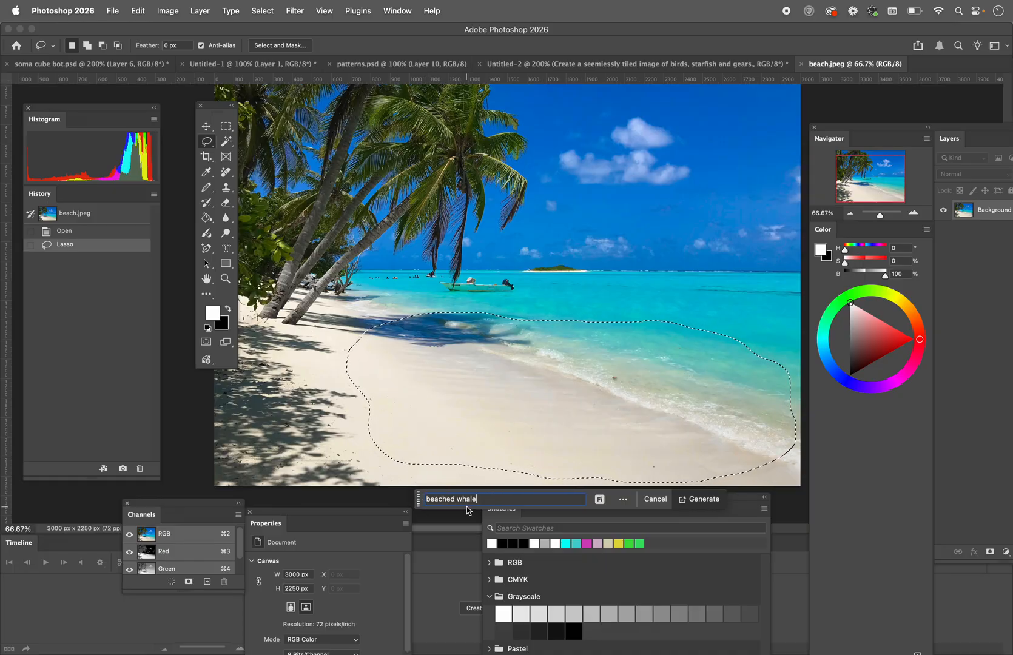
key("Return")
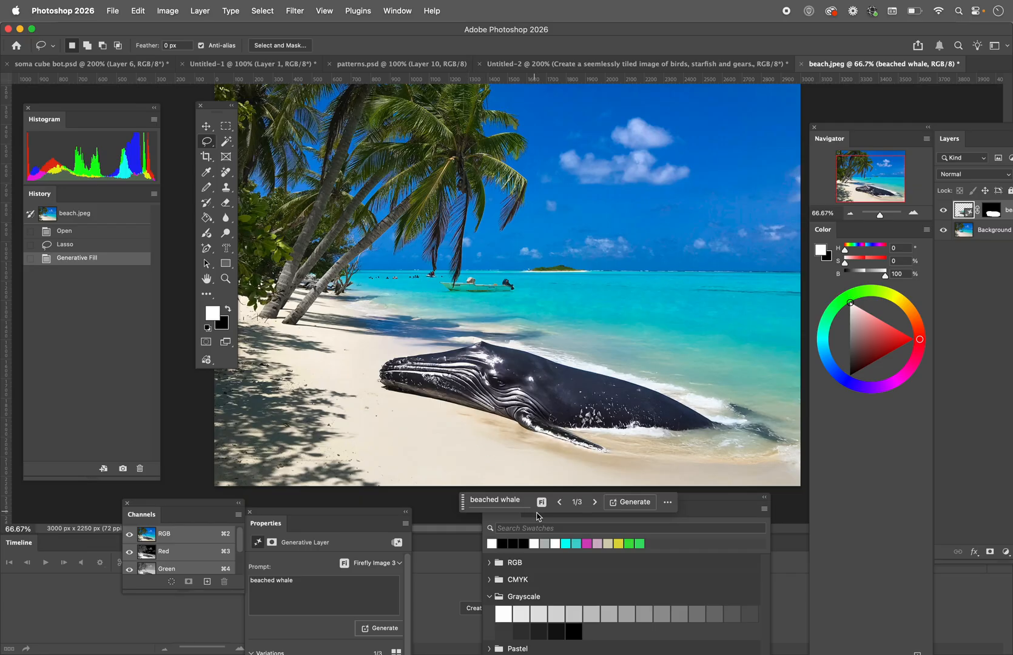
- Go through the generated whale variations to the third one
left_click(595, 503)
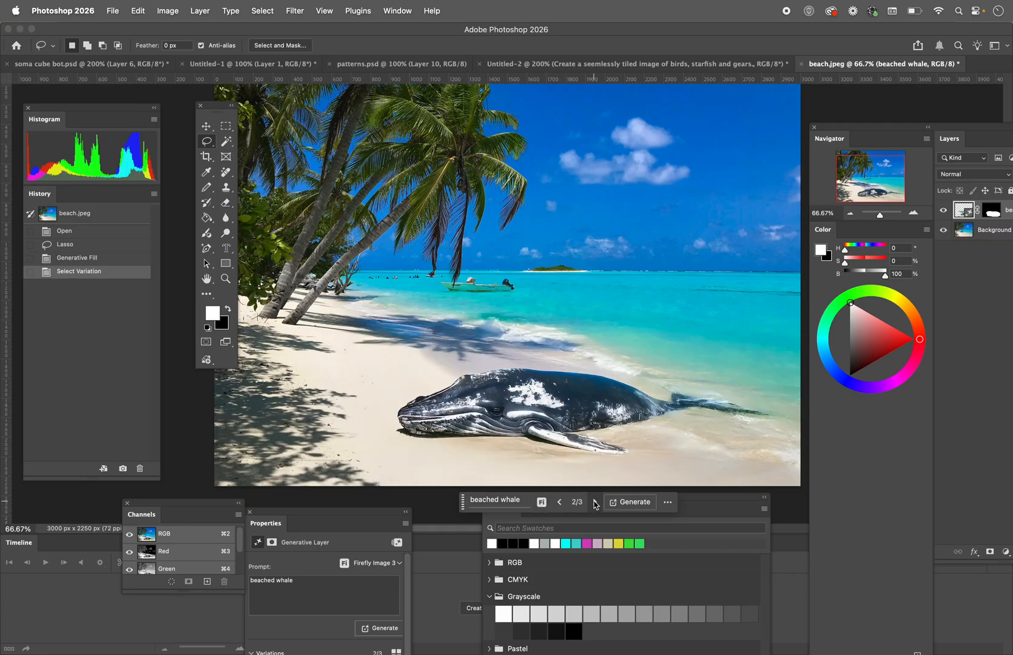
left_click(595, 503)
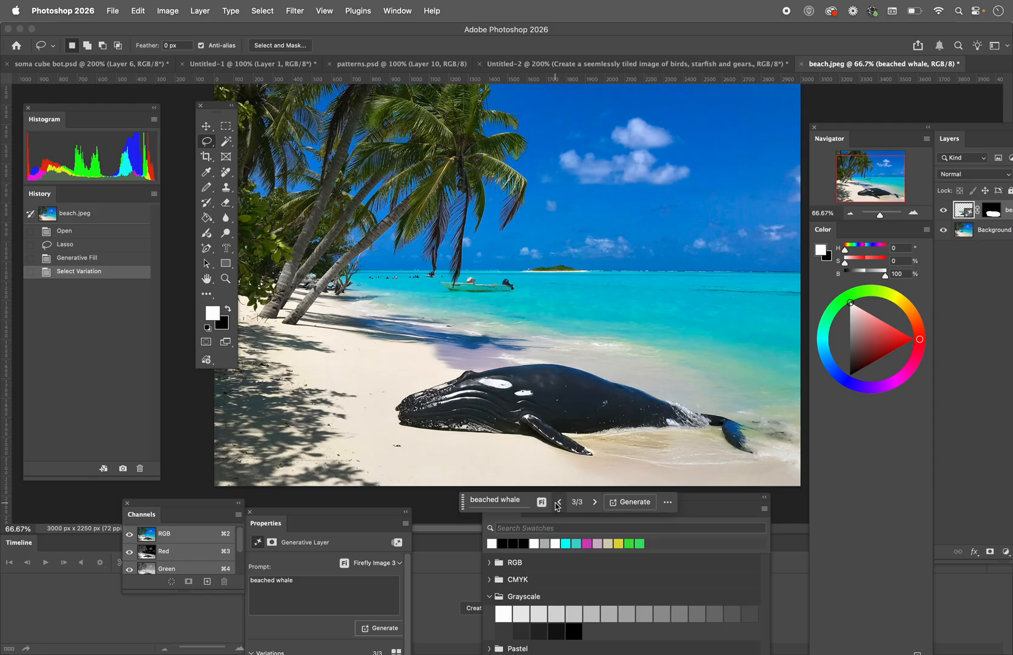
- Hide the Background layer to isolate the generated patch and switch it to the second whale variation
left_click_drag(967, 128, 836, 110)
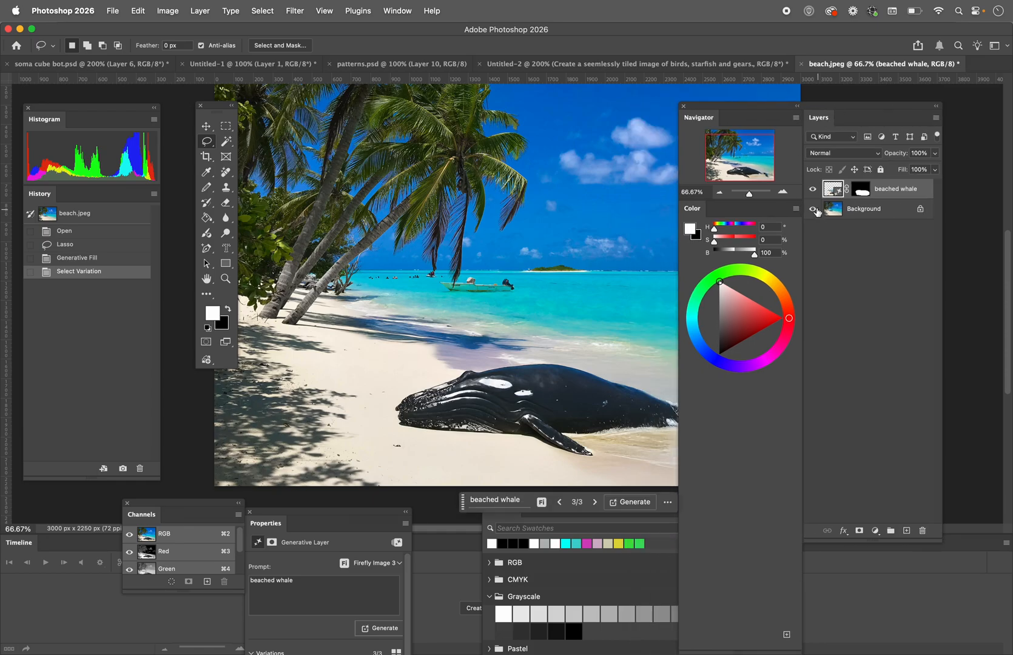
left_click(813, 210)
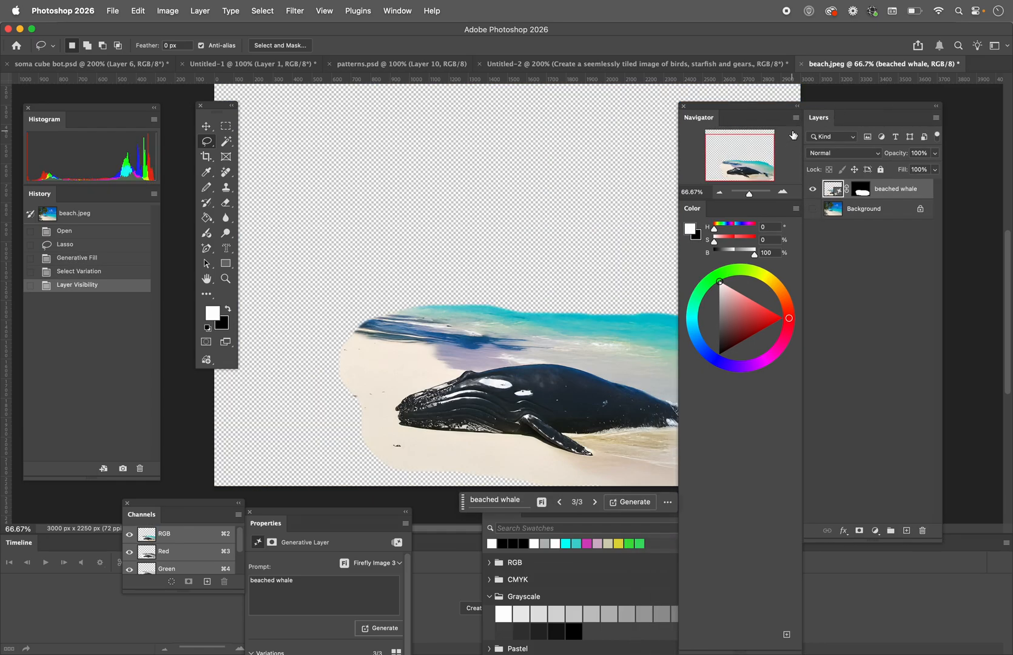
left_click_drag(822, 108, 827, 75)
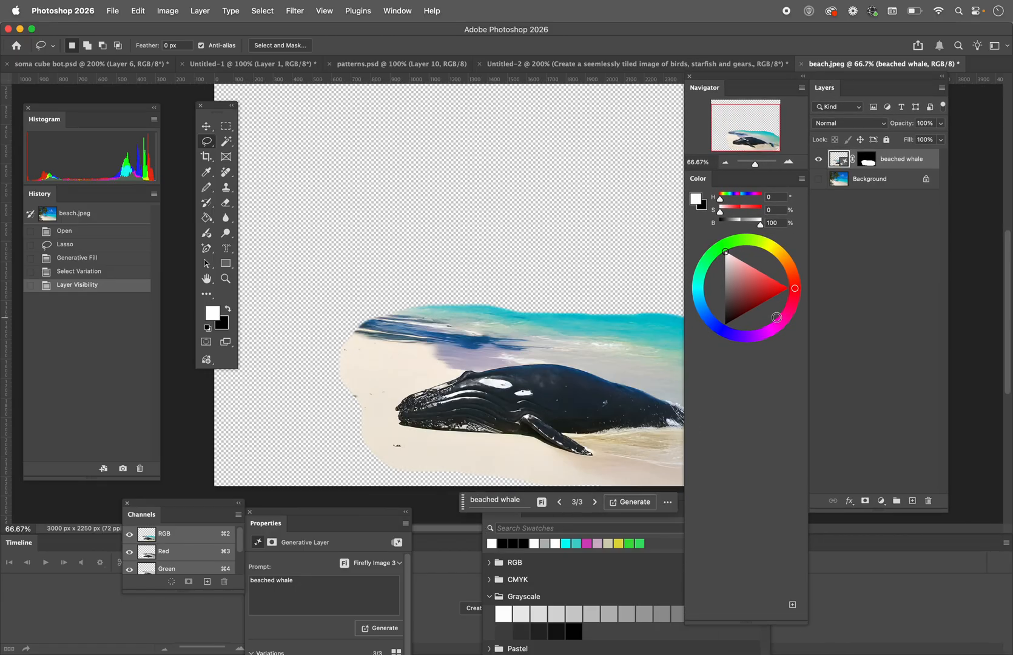
left_click(560, 504)
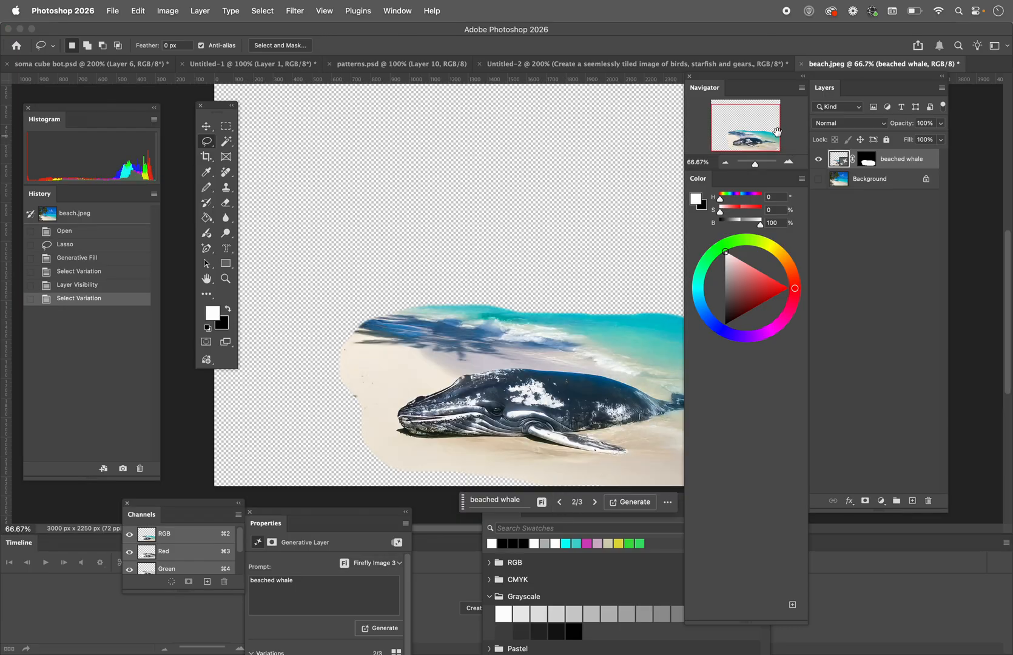
left_click_drag(831, 82, 936, 335)
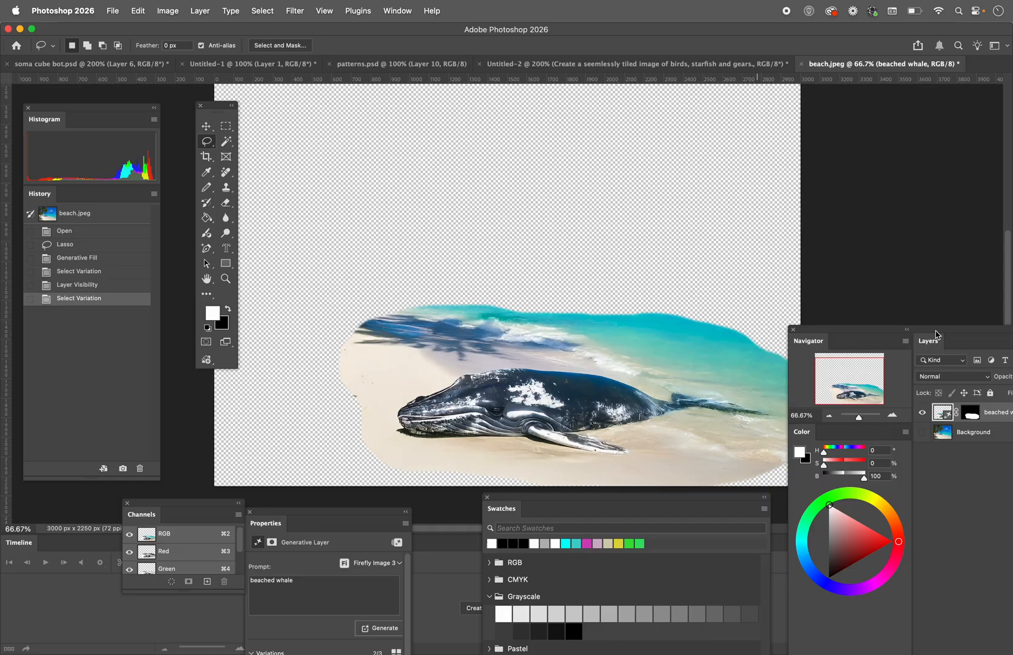
left_click_drag(936, 334, 856, 83)
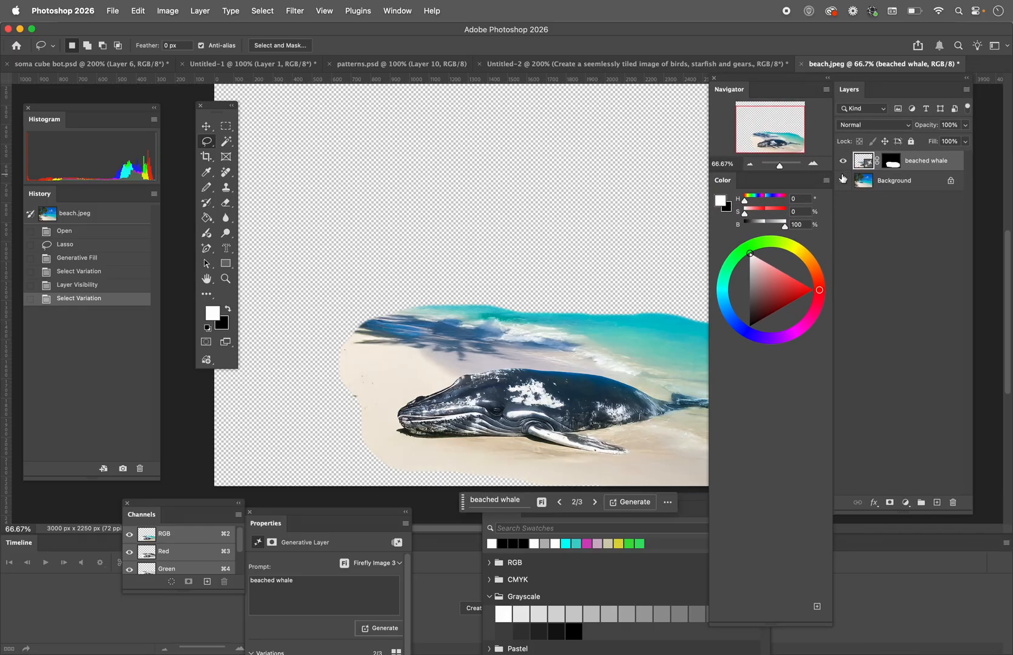
- Show the Background layer again and toggle the beached whale layer off and on to compare the photo with and without it
left_click(843, 179)
left_click(842, 161)
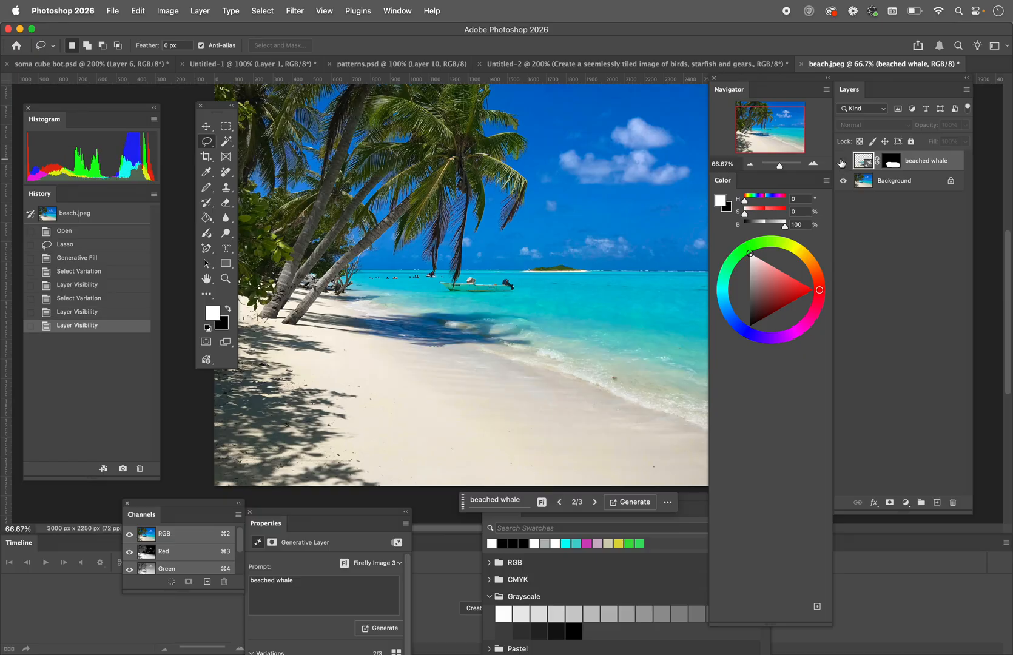
left_click(842, 162)
left_click(843, 161)
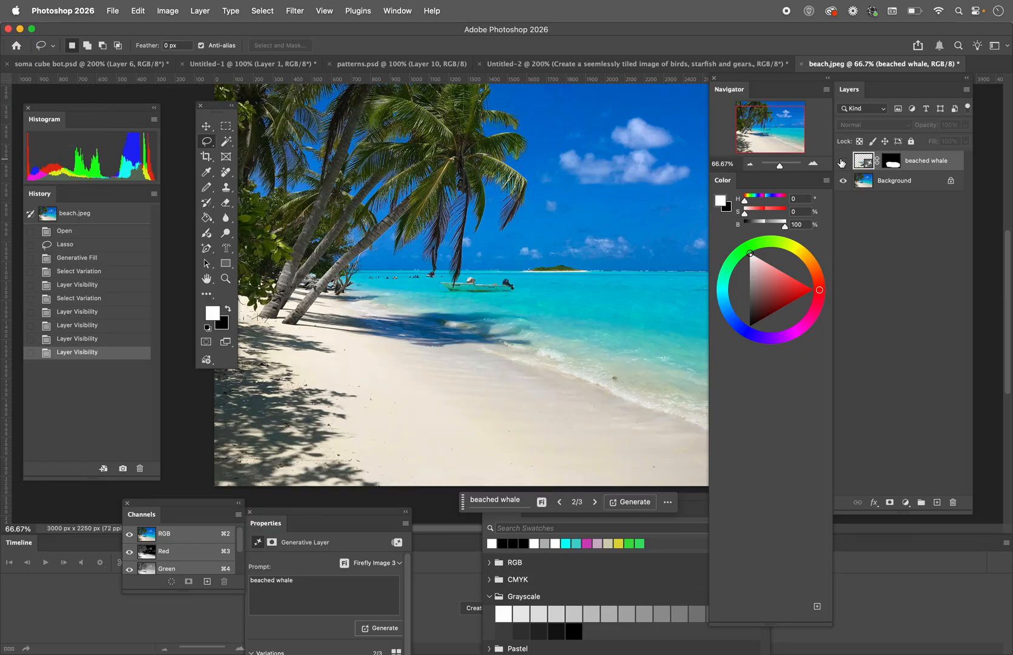
left_click(842, 162)
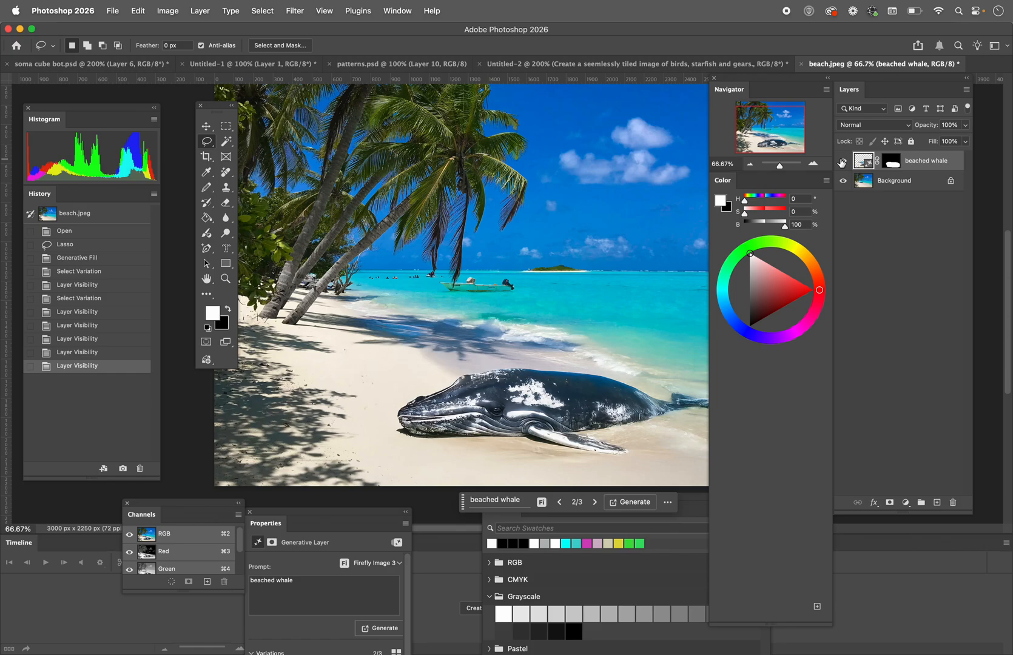
left_click(842, 161)
left_click(842, 162)
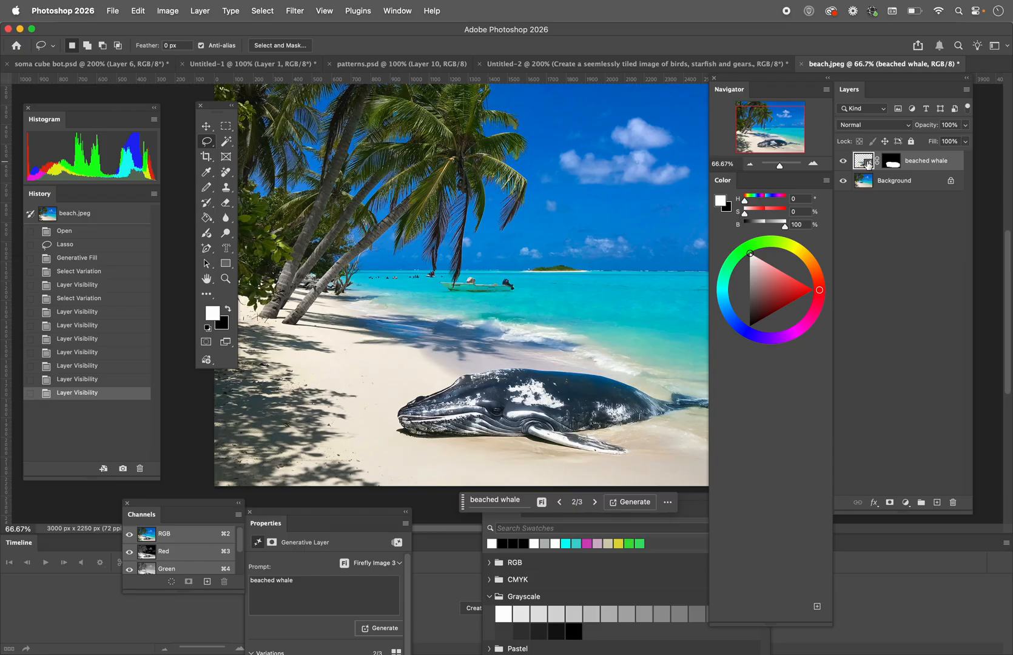
- Display the beached whale layer's mask on its own in the canvas
left_click(892, 161)
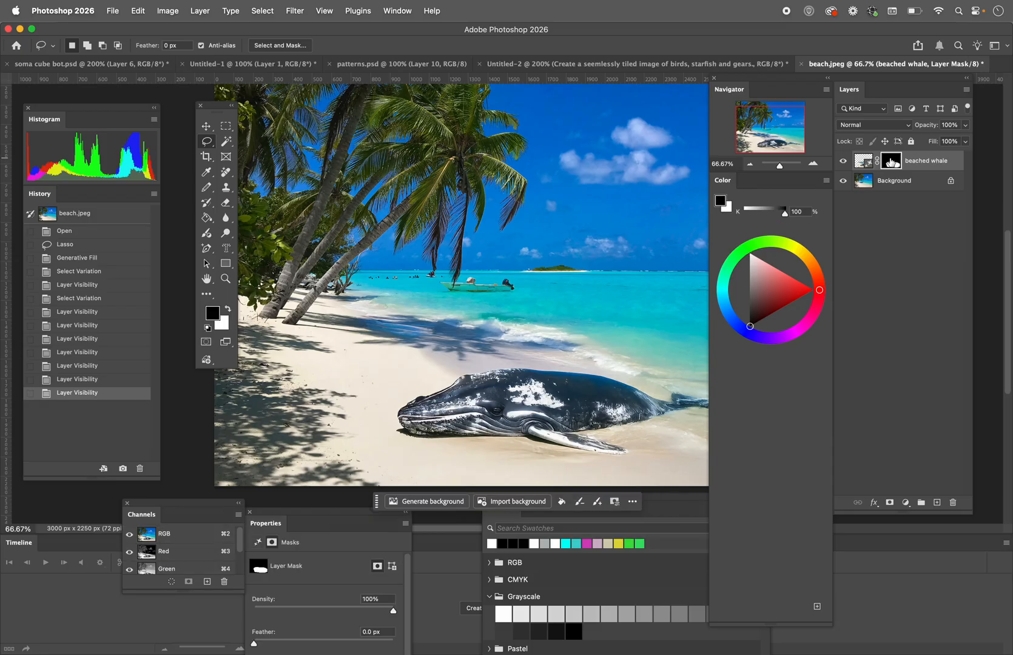
right_click(891, 162)
left_click(891, 166, "alt")
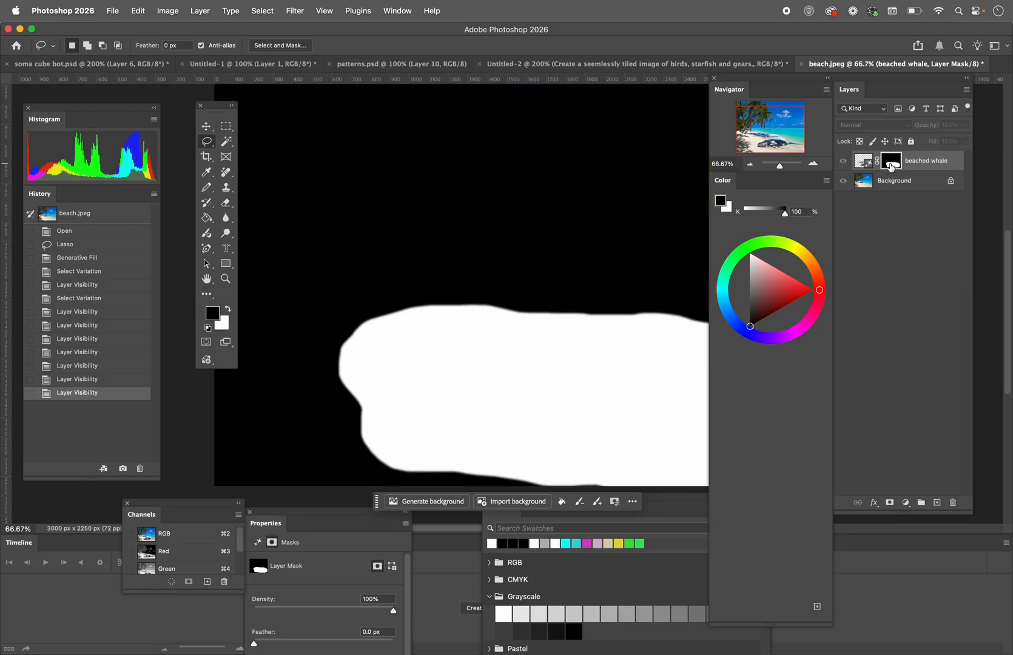
- Leave the mask-only view and restore the beached whale layer's visibility by returning to an earlier history state
key("super+z")
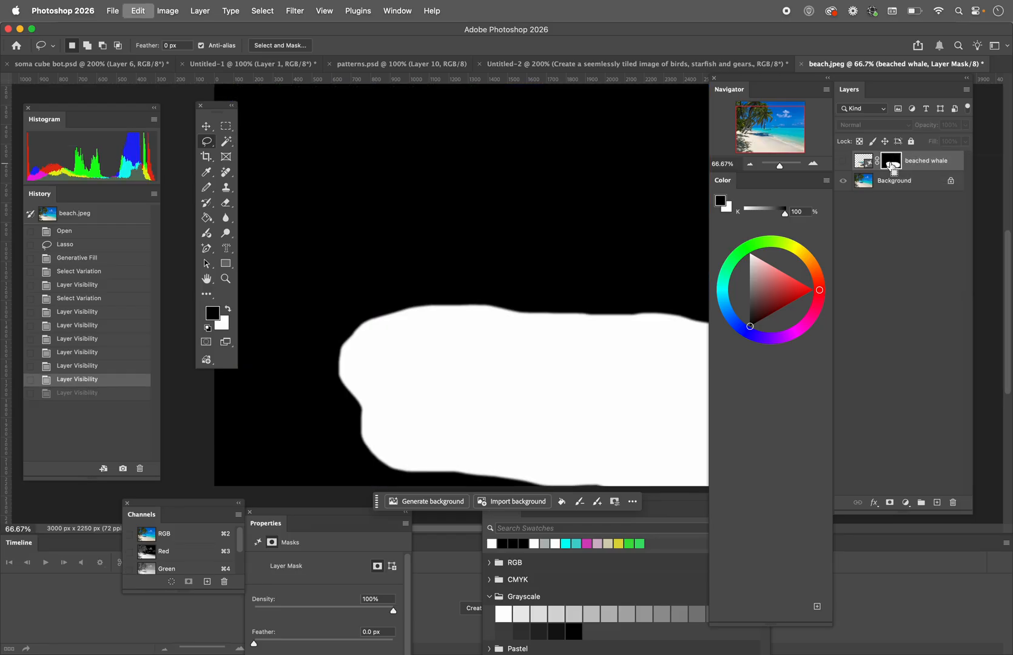
left_click(852, 162)
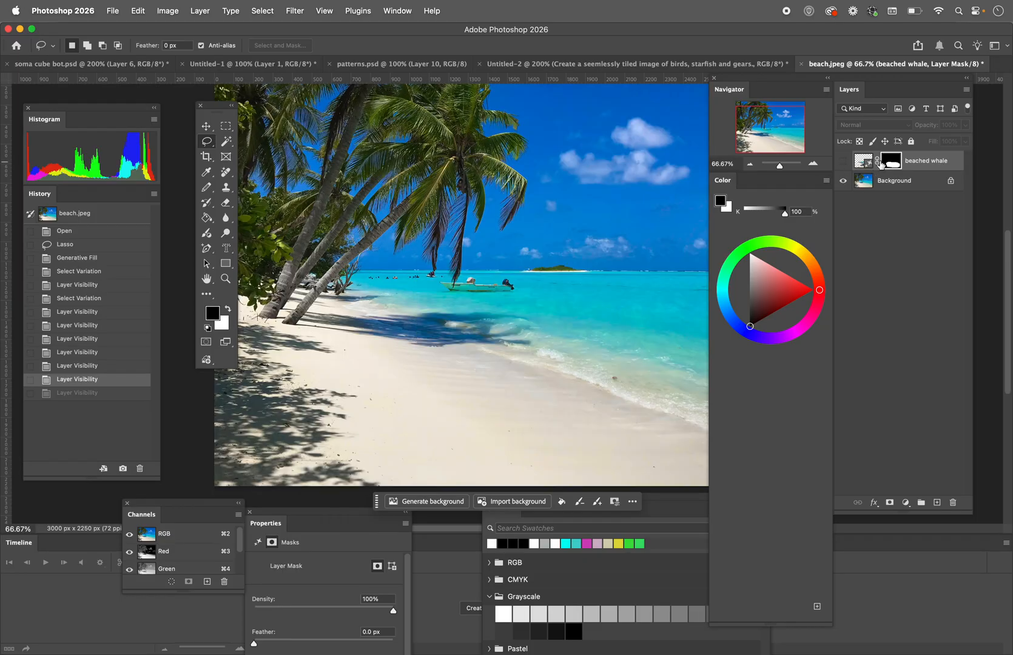
left_click(866, 165)
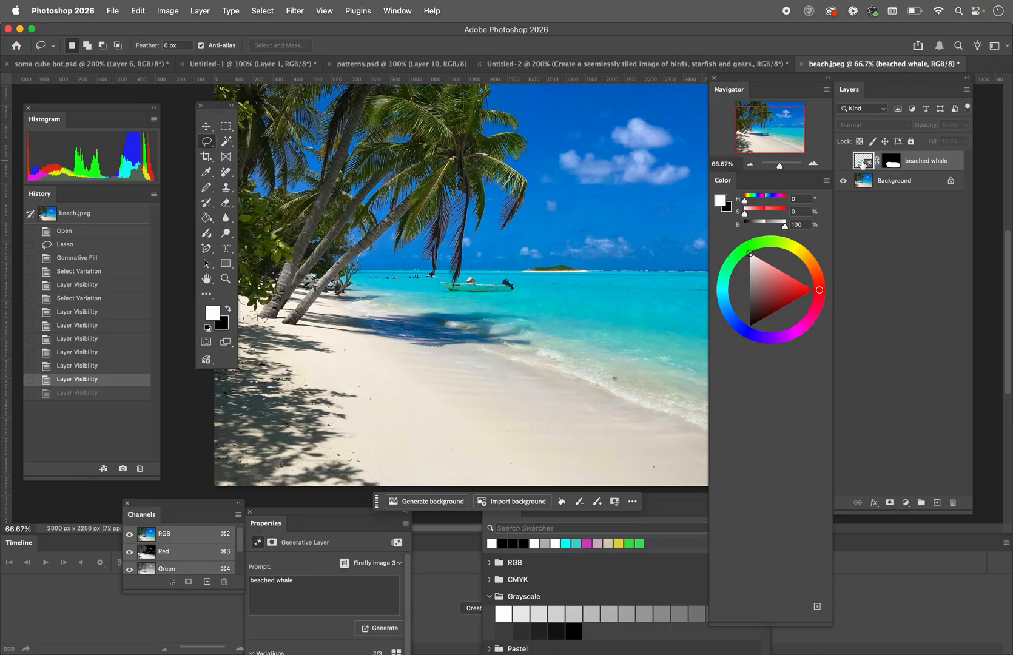
left_click(891, 165)
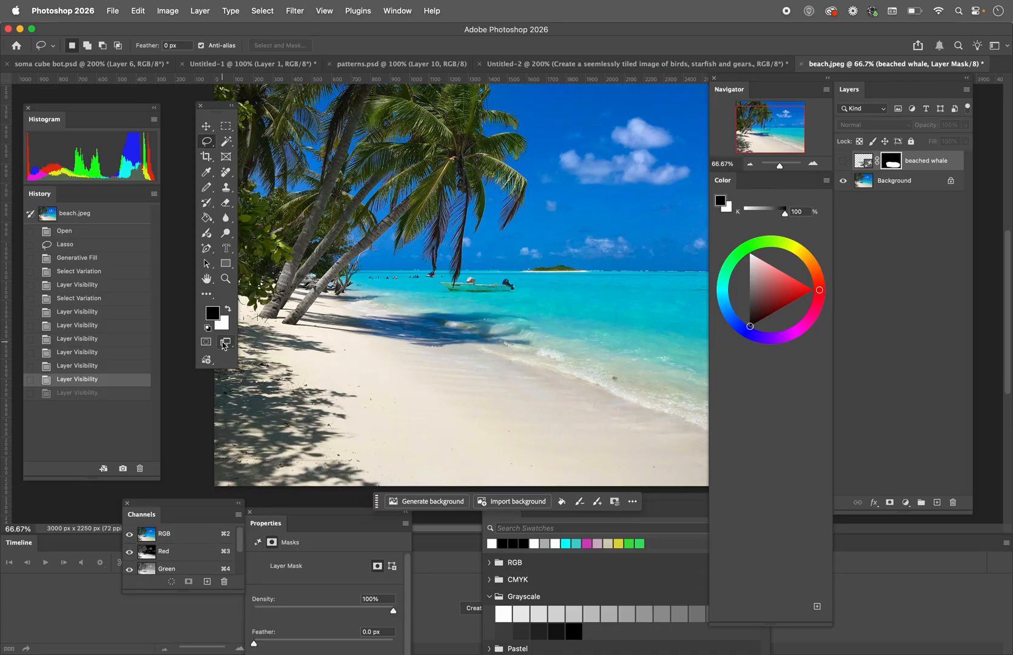
left_click(74, 369)
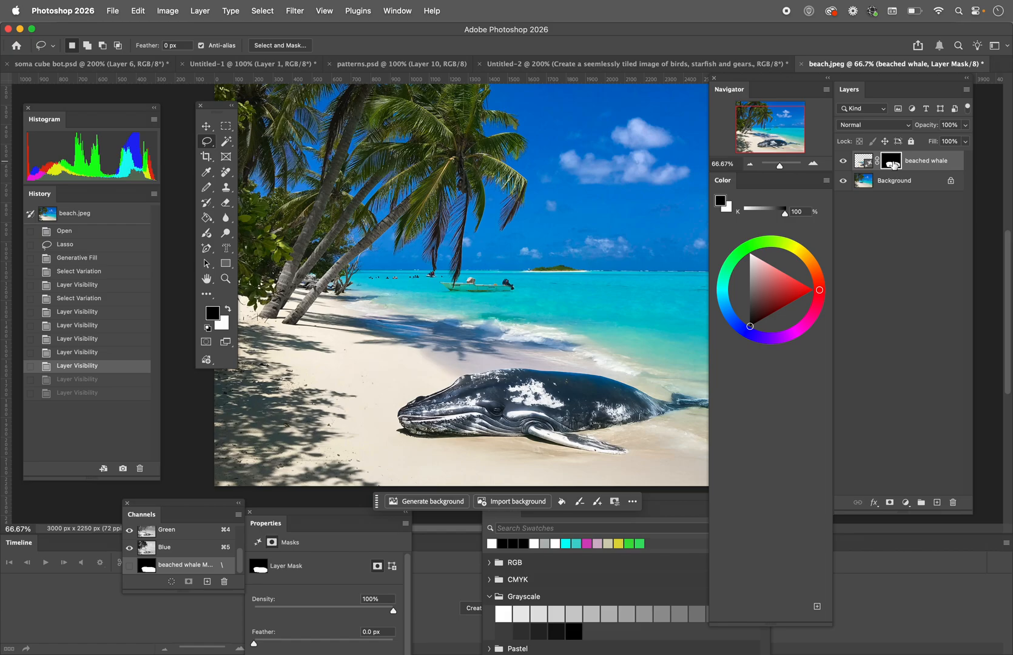
- Check the commands available for the beached whale layer's mask and image thumbnail, and select the layer mask
right_click(893, 165)
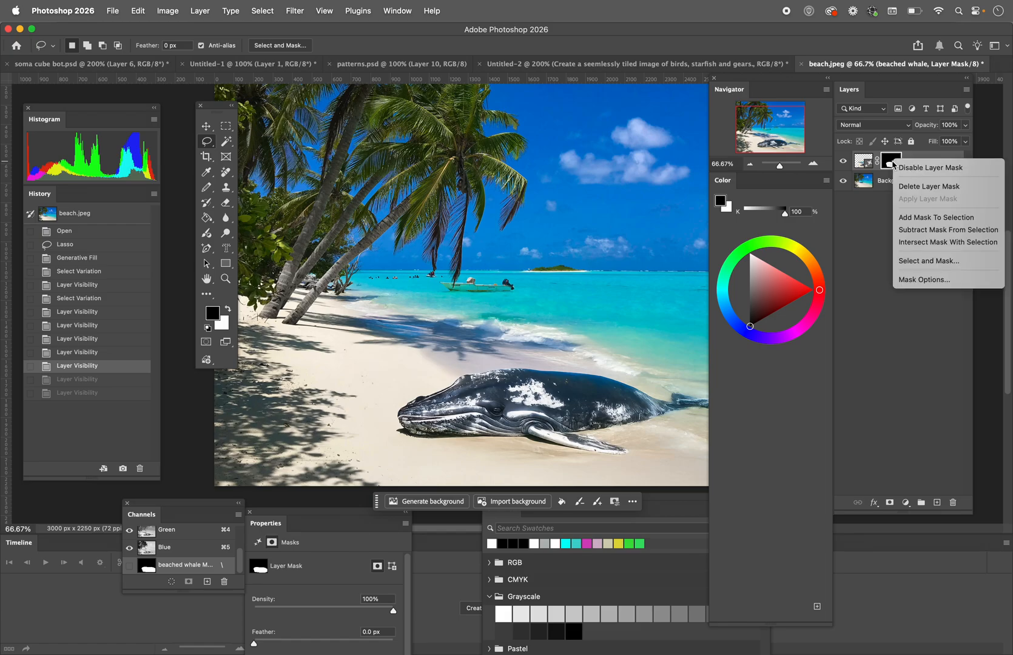
left_click(858, 171)
left_click(861, 165)
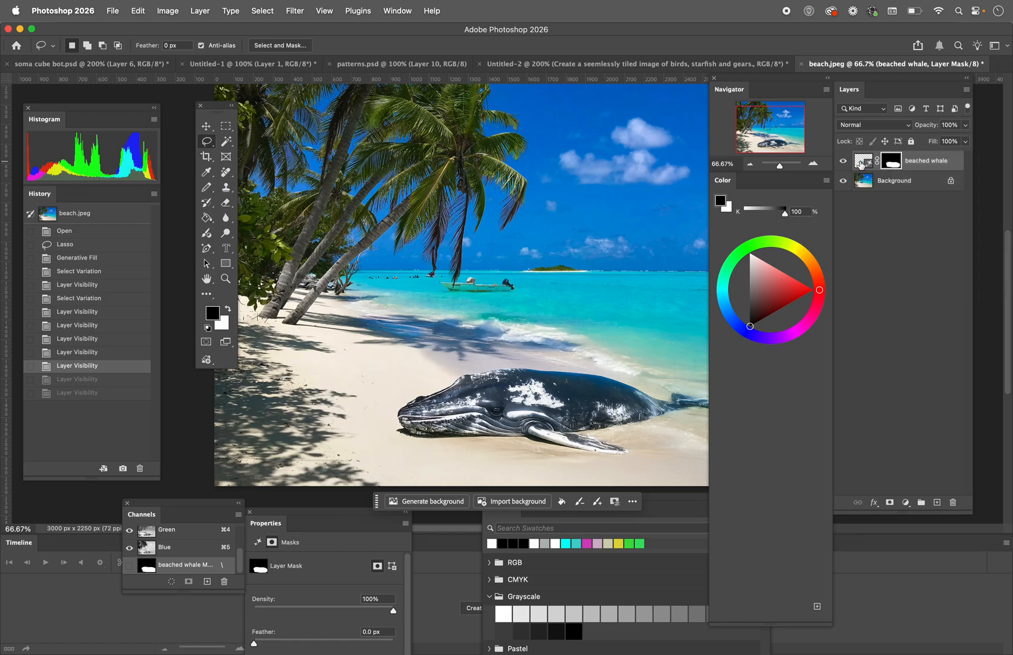
right_click(861, 164)
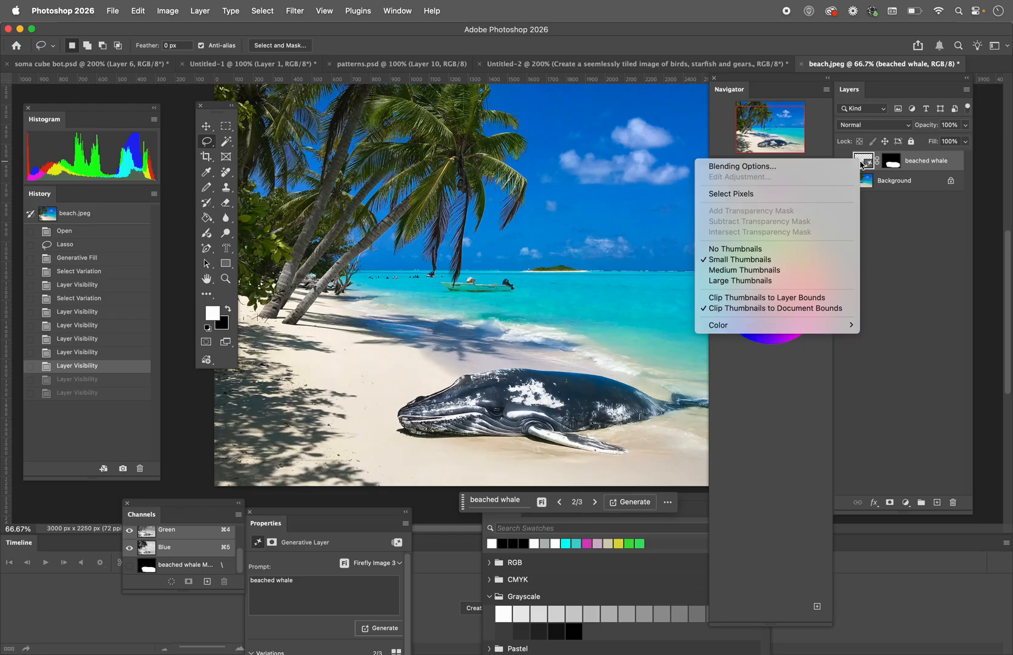
left_click(862, 164)
left_click(897, 162)
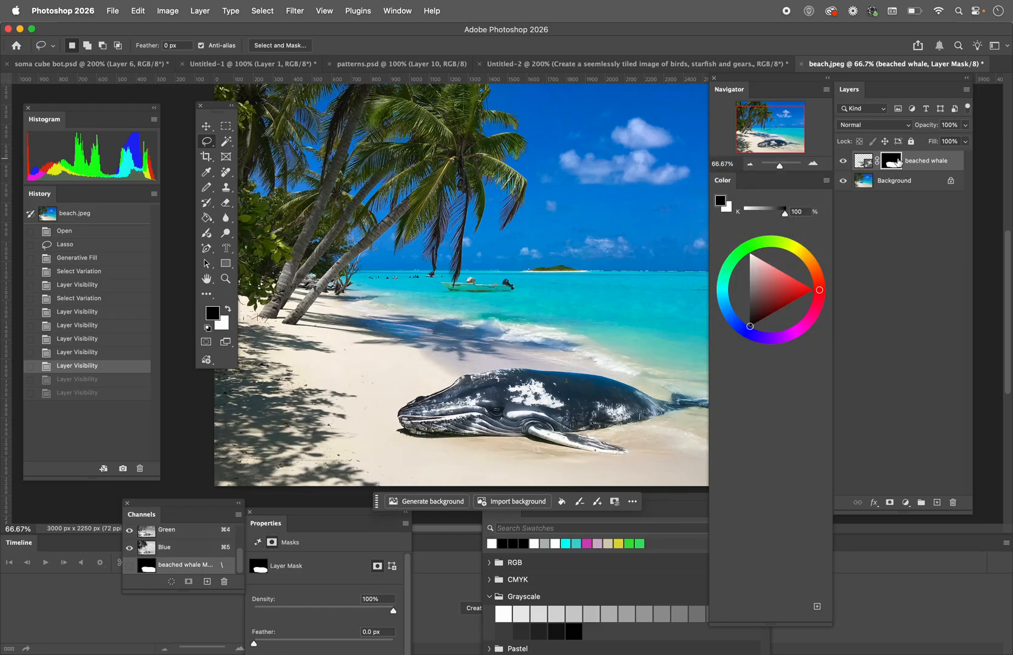
- Delete the beached whale layer's mask and toggle the Background layer off and on to inspect the full generated patch
right_click(899, 162)
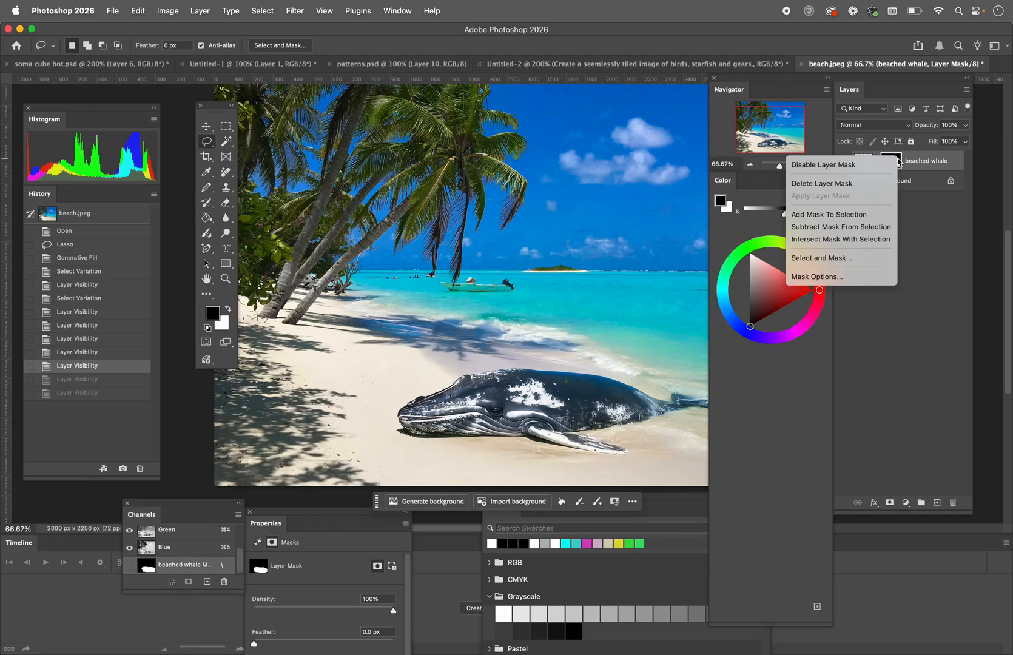
left_click(841, 187)
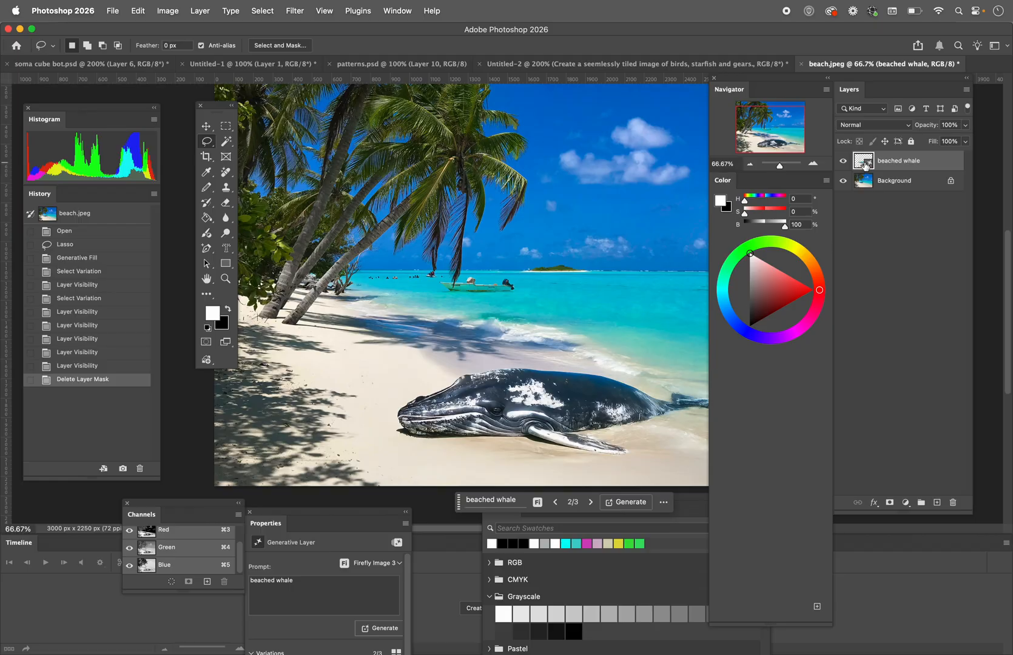
left_click(843, 182)
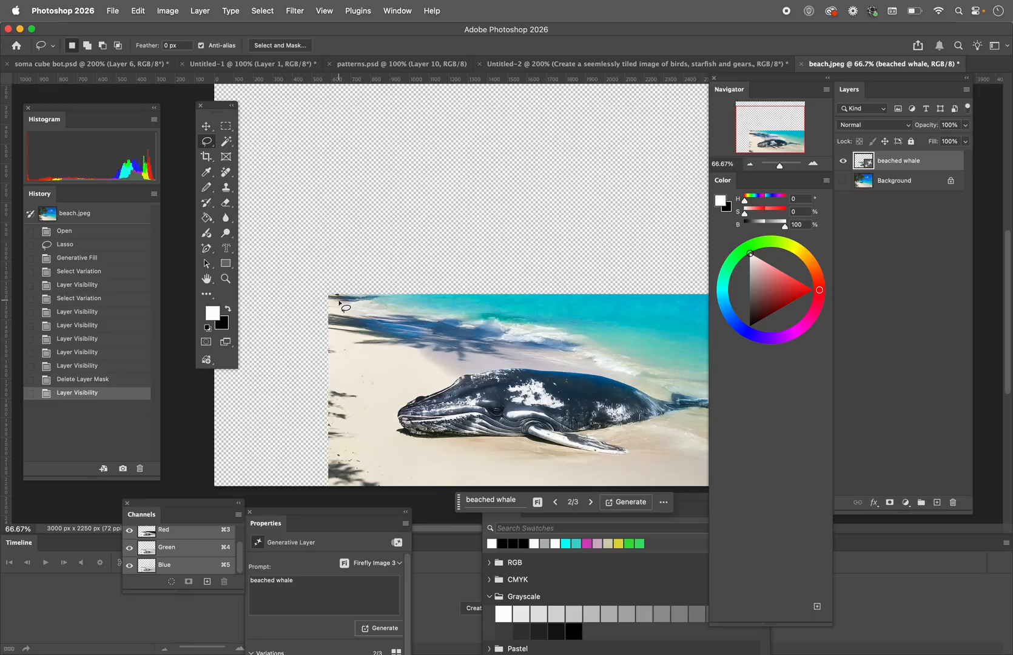
left_click(846, 181)
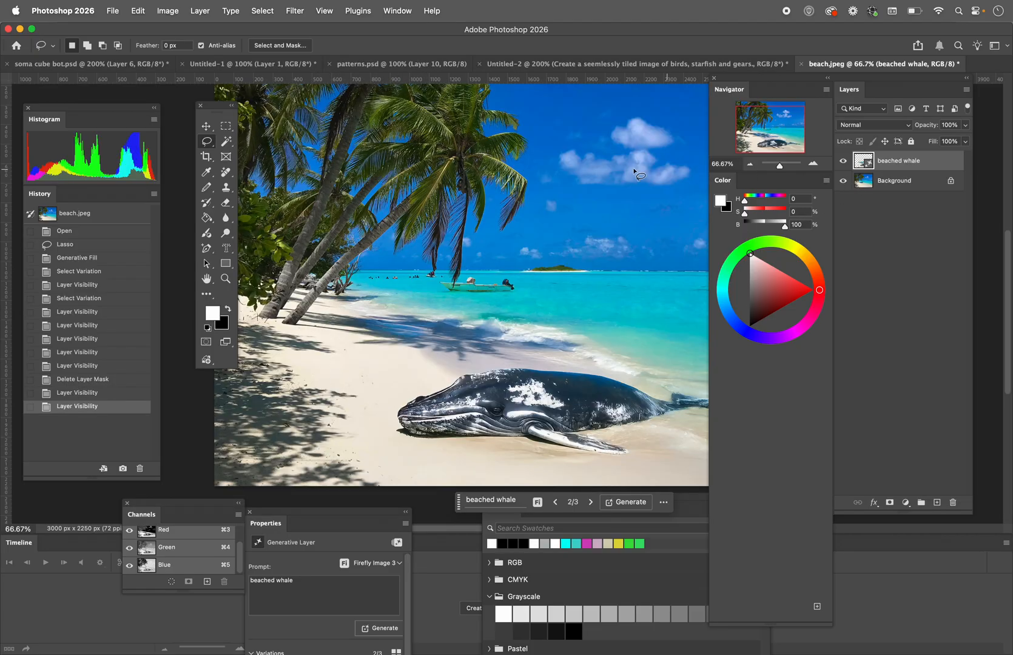
- Try the Eraser tool on the unmasked generative layer with the Background layer hidden, and show the Background again
left_click(845, 181)
left_click(226, 202)
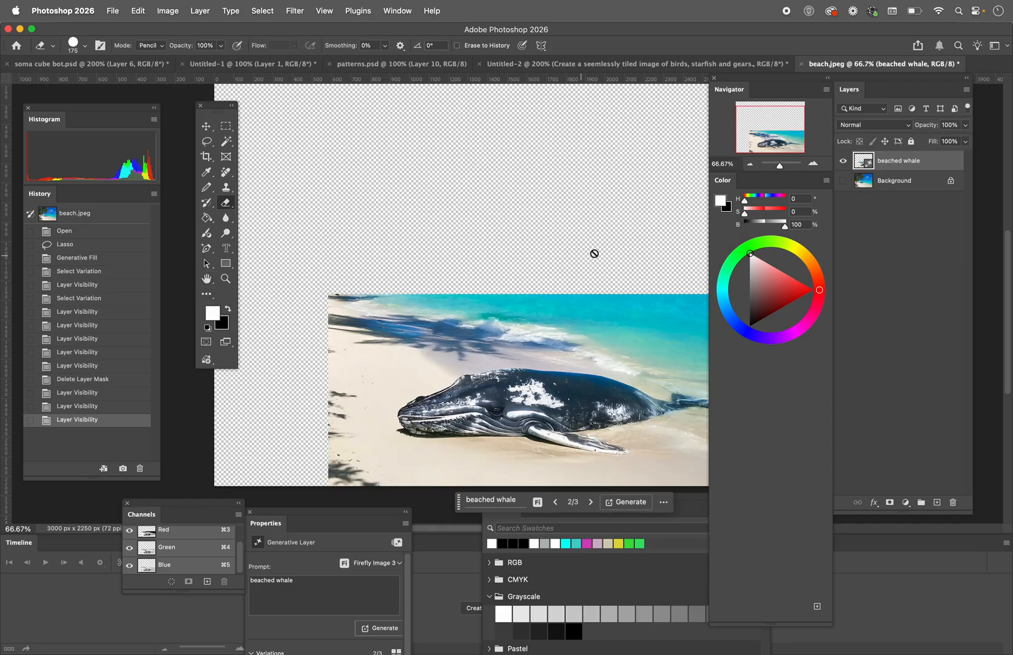
left_click(843, 181)
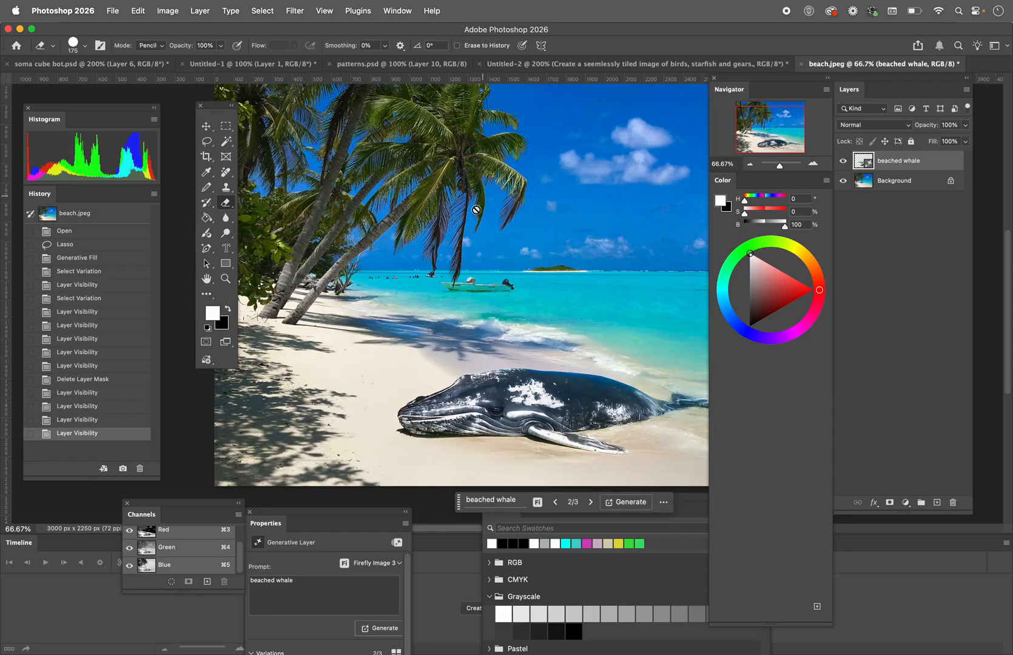
- Switch the beached whale layer to variation 1 of 3 and rasterize the generative layer
left_click(555, 502)
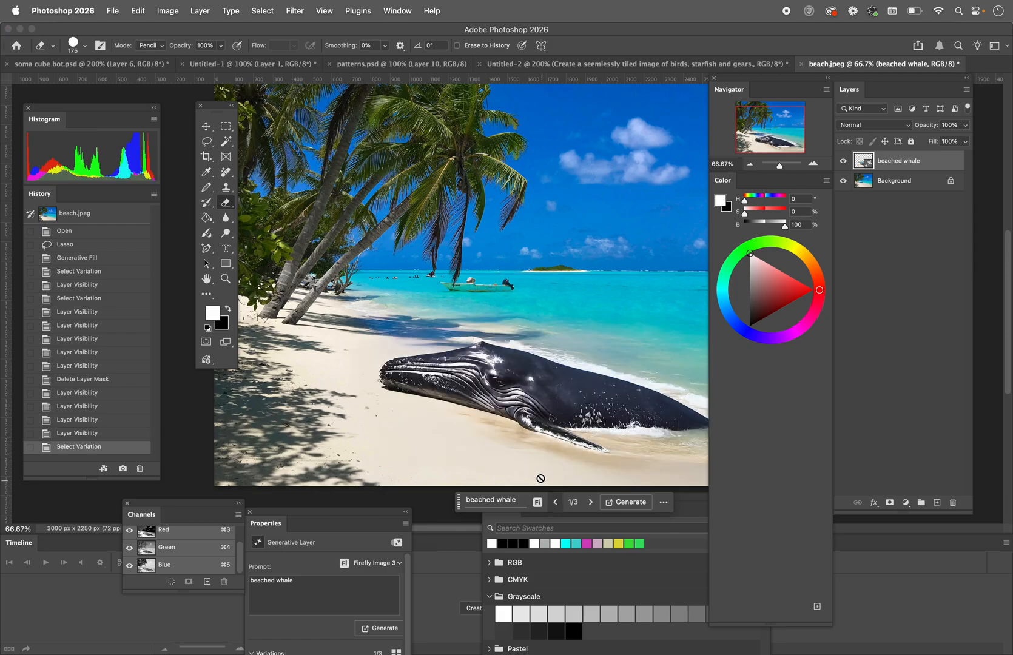
left_click(196, 11)
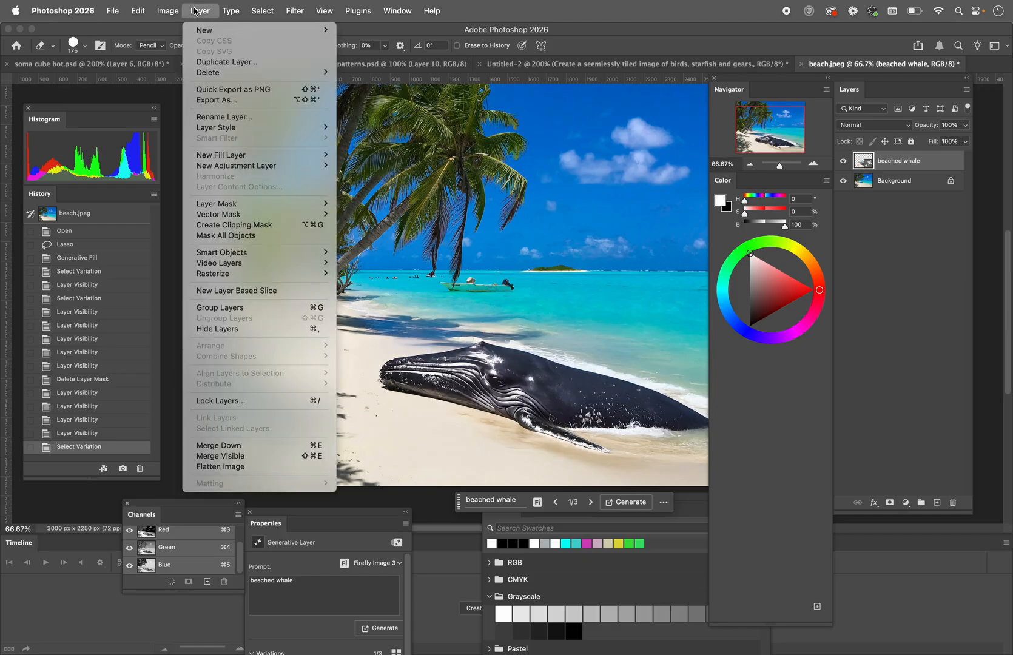
mouse_move(221, 274)
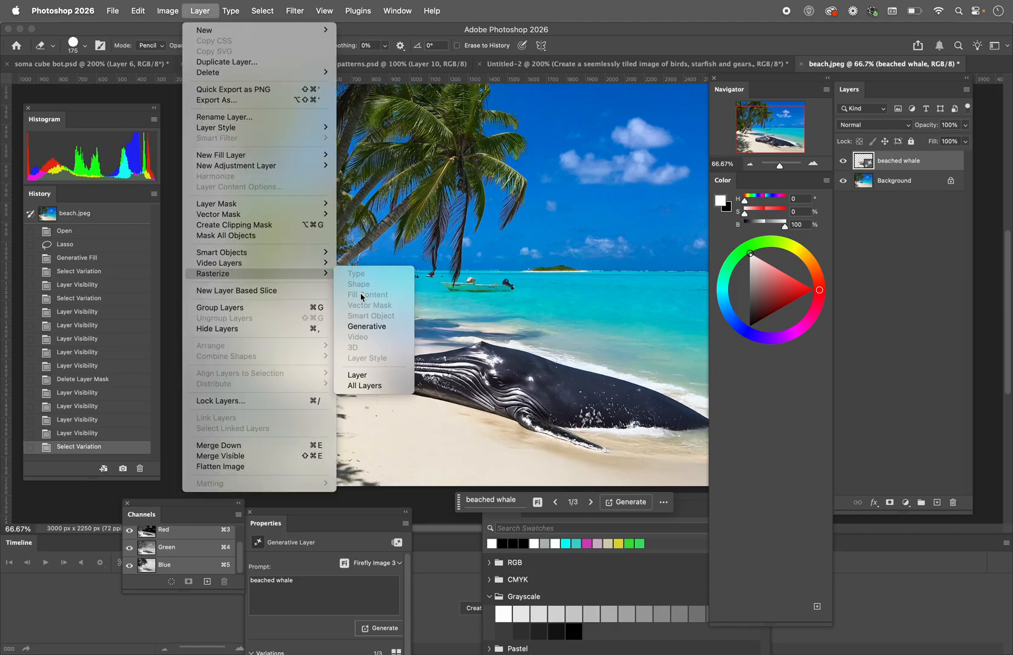
left_click(362, 328)
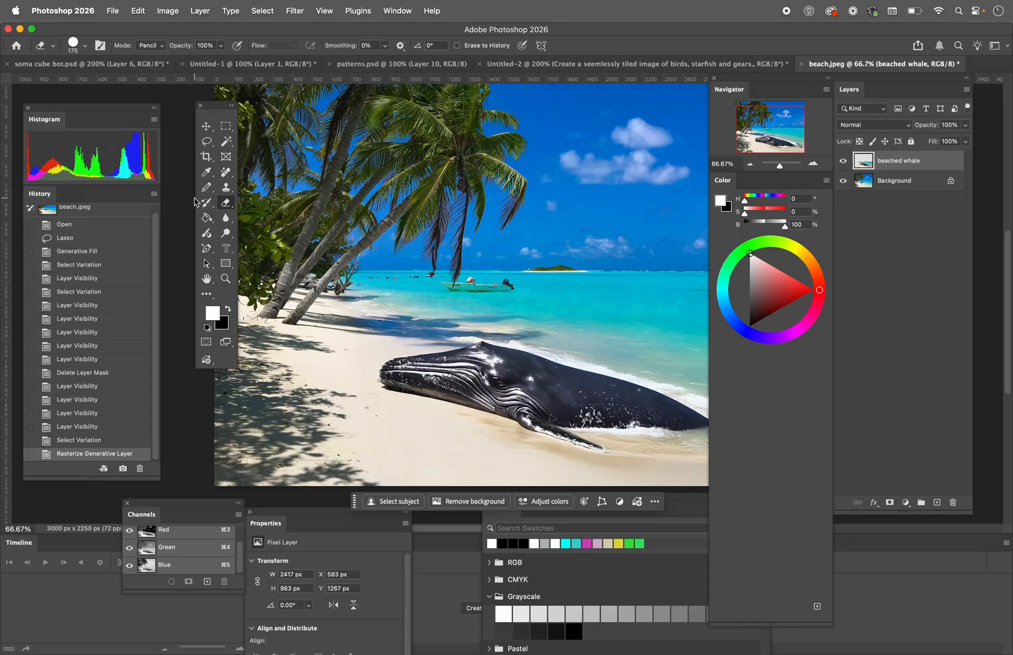
- Try erasing the whale's head and upper back on the rasterized layer with the 175-size Eraser, and undo the erasure
left_click(226, 174)
right_click(225, 174)
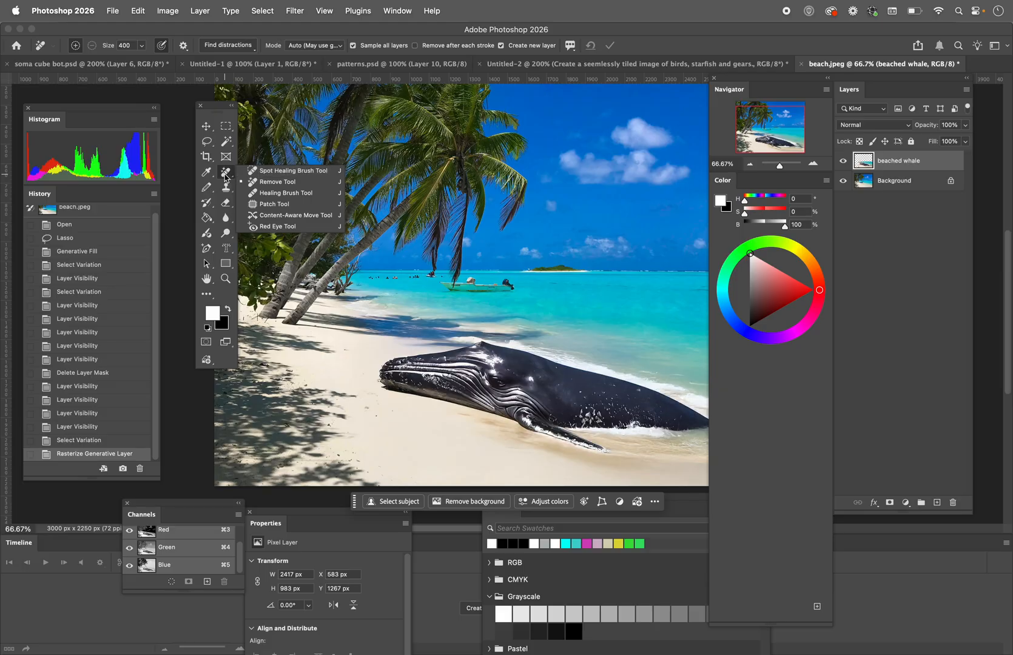
left_click(226, 204)
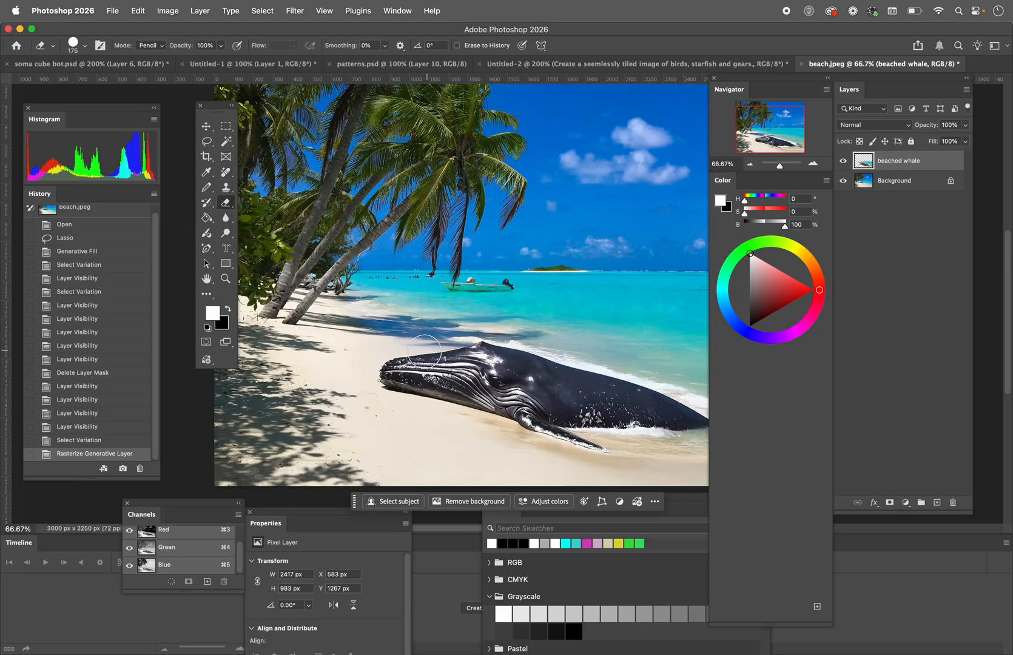
mouse_move(408, 366)
left_mouse_down()
mouse_move(442, 360)
mouse_move(412, 399)
mouse_move(510, 342)
mouse_move(583, 361)
mouse_move(517, 338)
left_mouse_up()
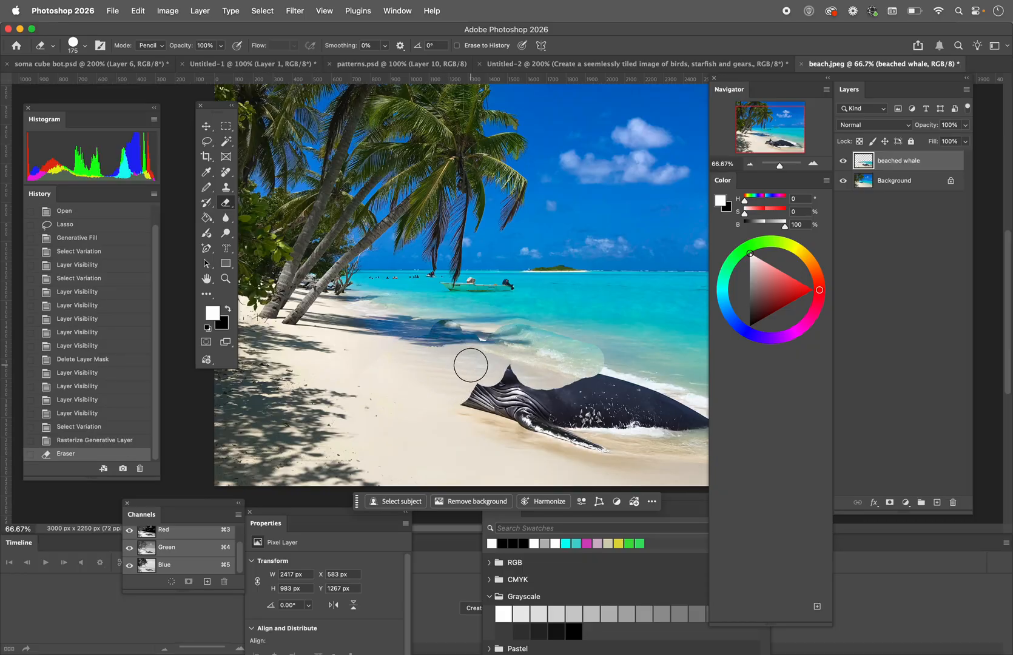
key("super+z")
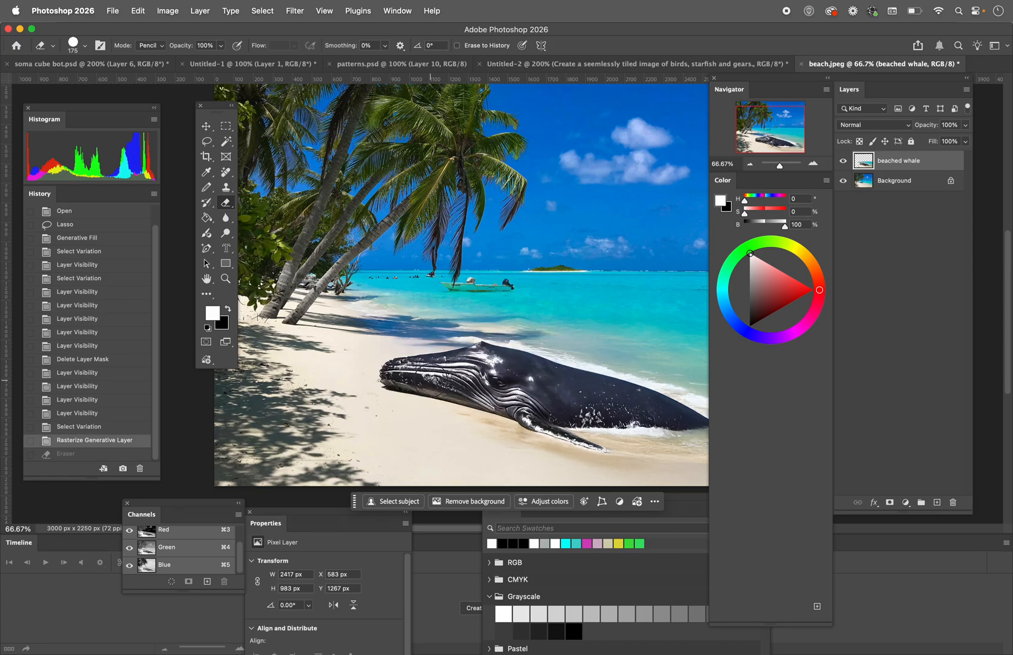
- With the Background layer hidden, erase the generated sand and water above the whale's head, and show the Background again
left_click(843, 180)
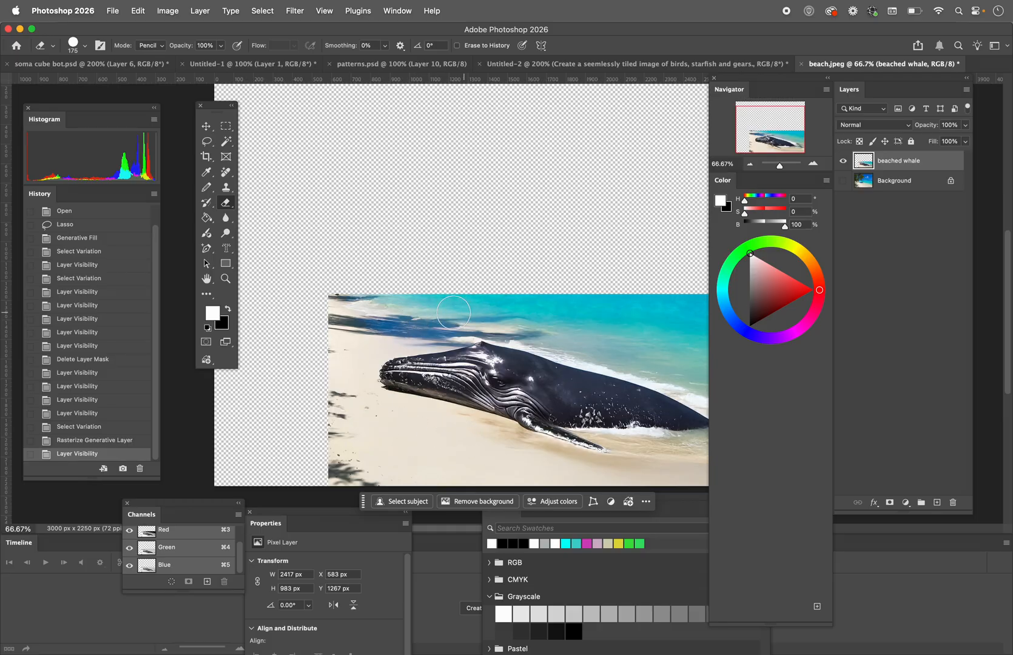
mouse_move(460, 296)
left_mouse_down()
mouse_move(383, 326)
mouse_move(448, 325)
mouse_move(345, 313)
mouse_move(437, 299)
mouse_move(364, 309)
mouse_move(330, 330)
mouse_move(422, 336)
mouse_move(478, 317)
mouse_move(535, 331)
mouse_move(534, 312)
mouse_move(488, 294)
mouse_move(460, 324)
mouse_move(506, 324)
left_mouse_up()
left_click(843, 182)
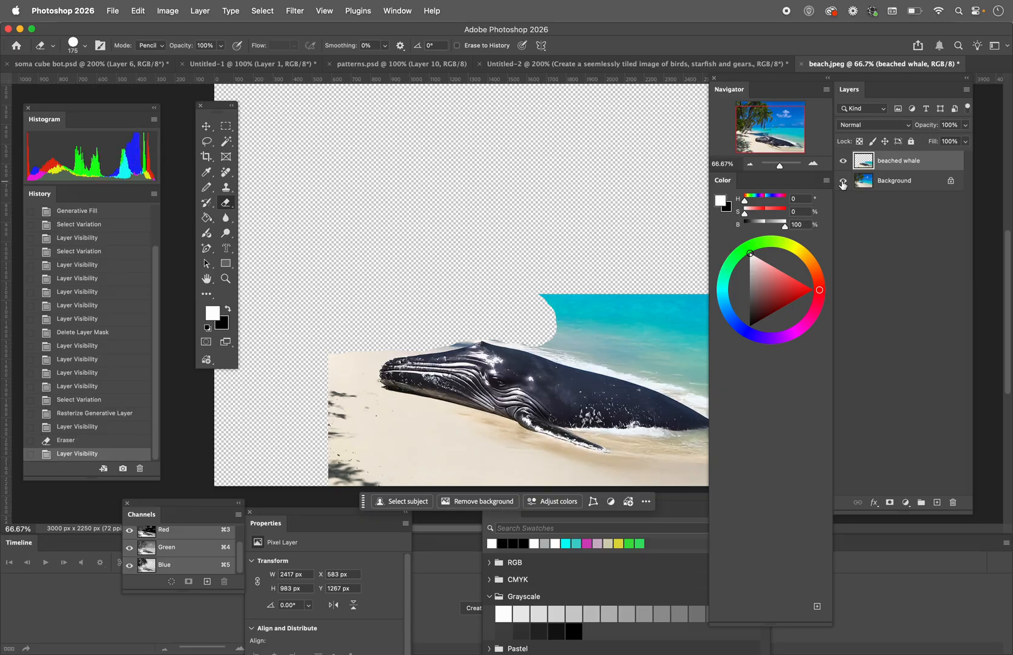